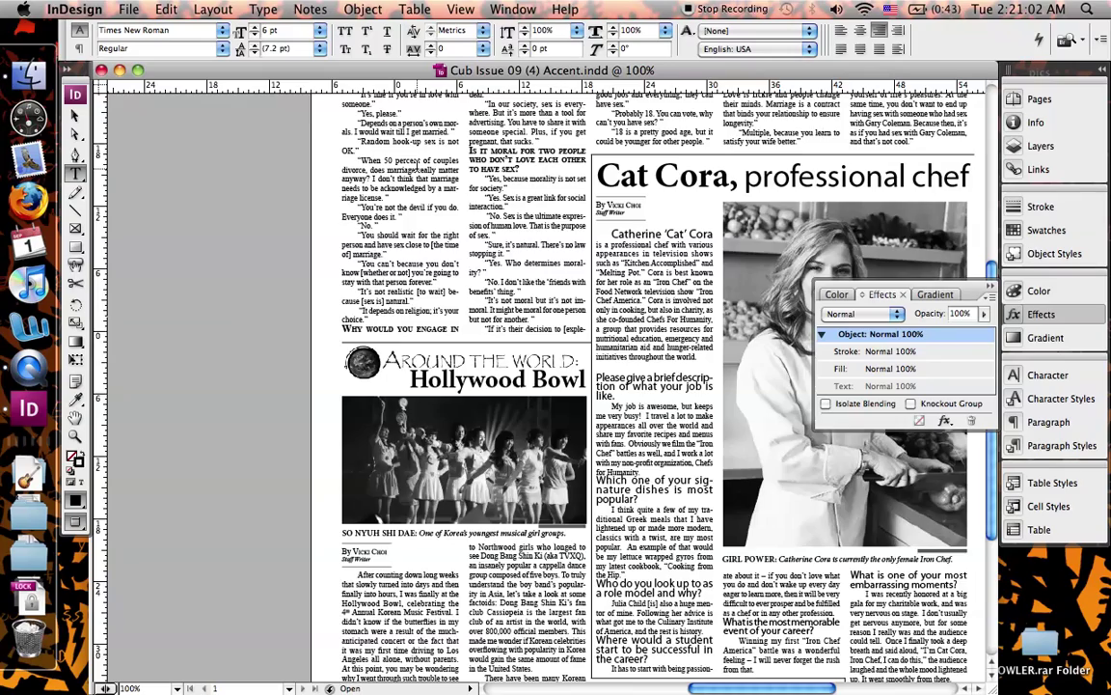
# Step: Look over the newspaper page from its ACCENT header down to the end of the articles
pyautogui.scroll(6, 417, 166)
pyautogui.hscroll(5, 417, 166)
pyautogui.hscroll(-5, 417, 166)
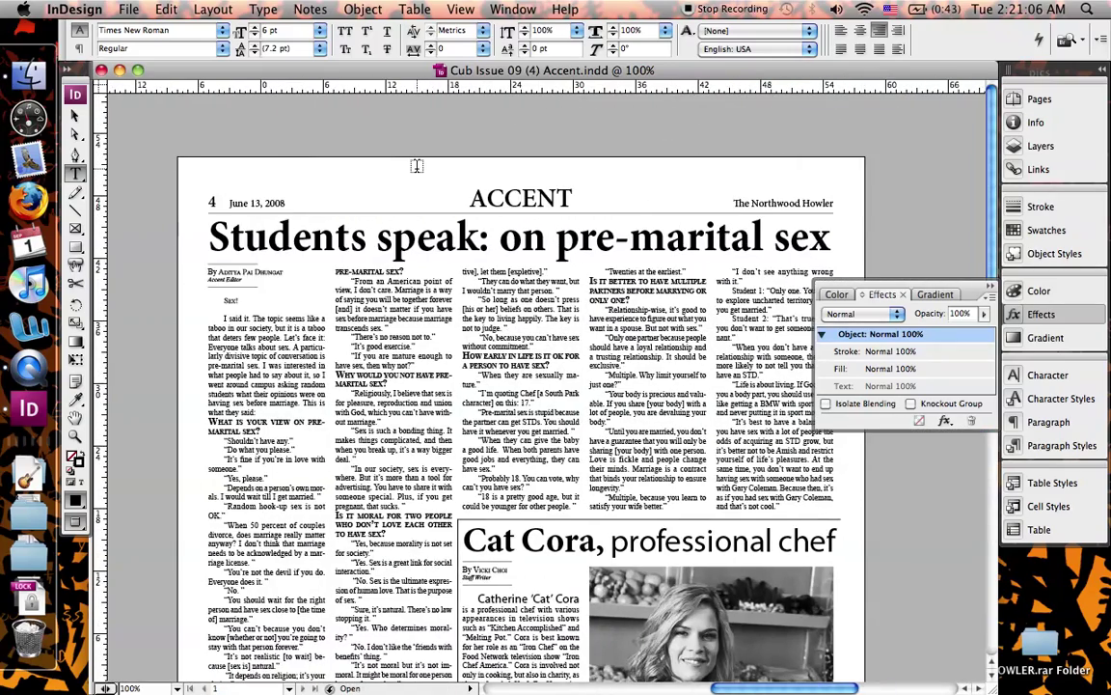
pyautogui.scroll(-15, 417, 166)
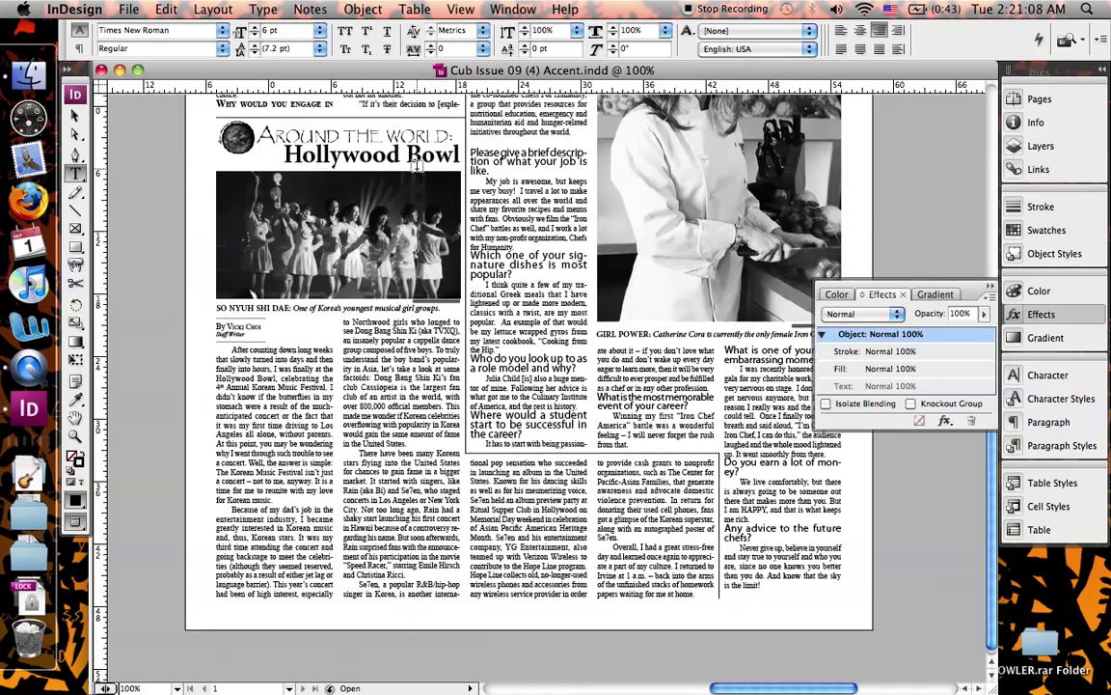
pyautogui.scroll(15, 417, 166)
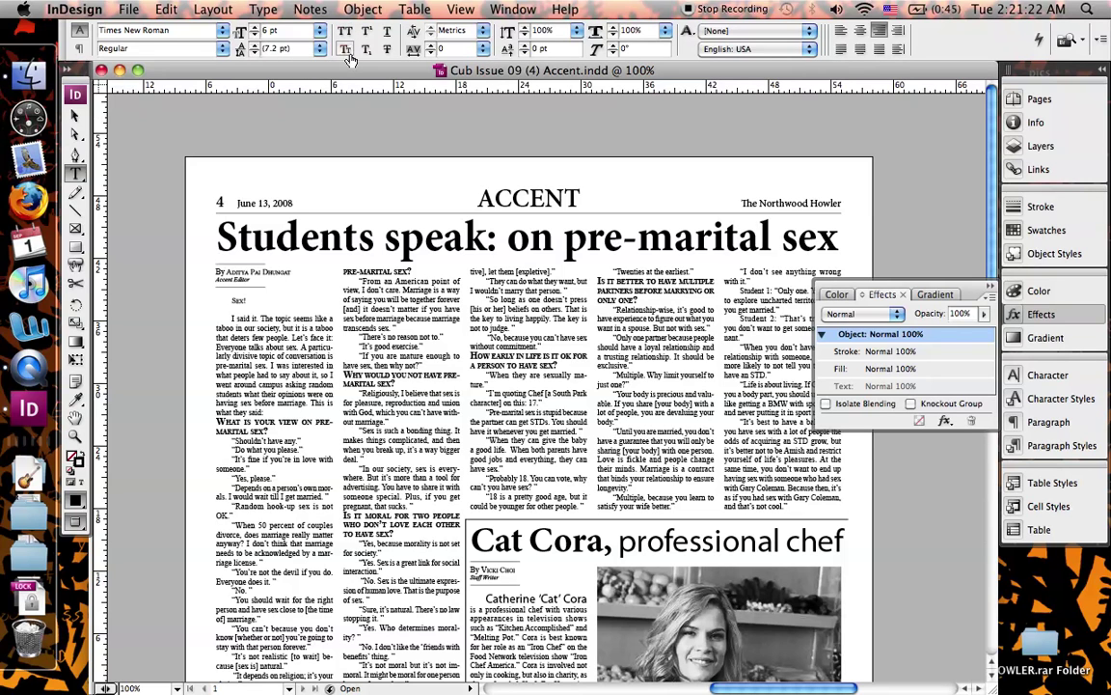
# Step: Try all caps and small caps on the "Students speak: on pre-marital sex" headline
pyautogui.tripleClick(377, 235)
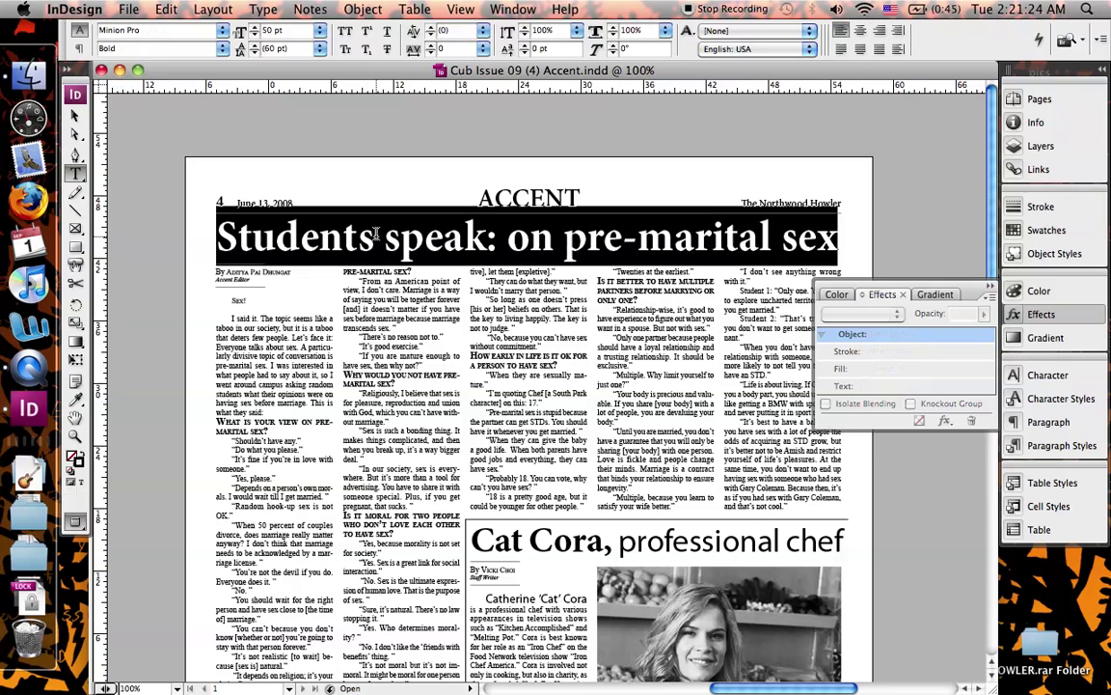
pyautogui.click(346, 32)
pyautogui.click(345, 32)
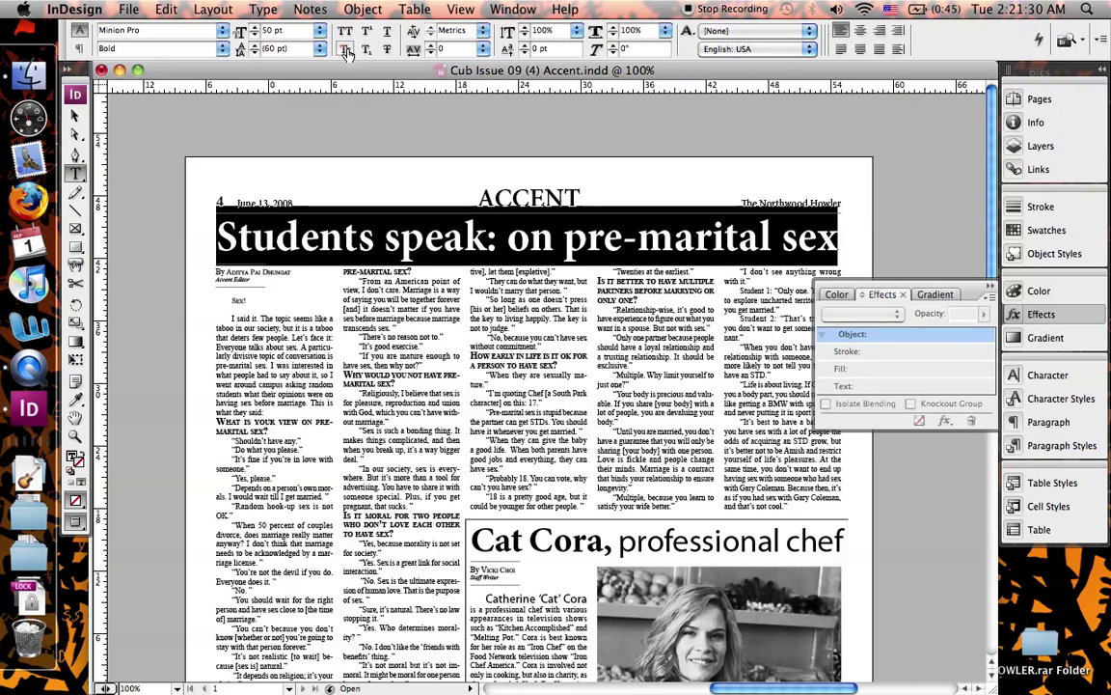
pyautogui.click(346, 49)
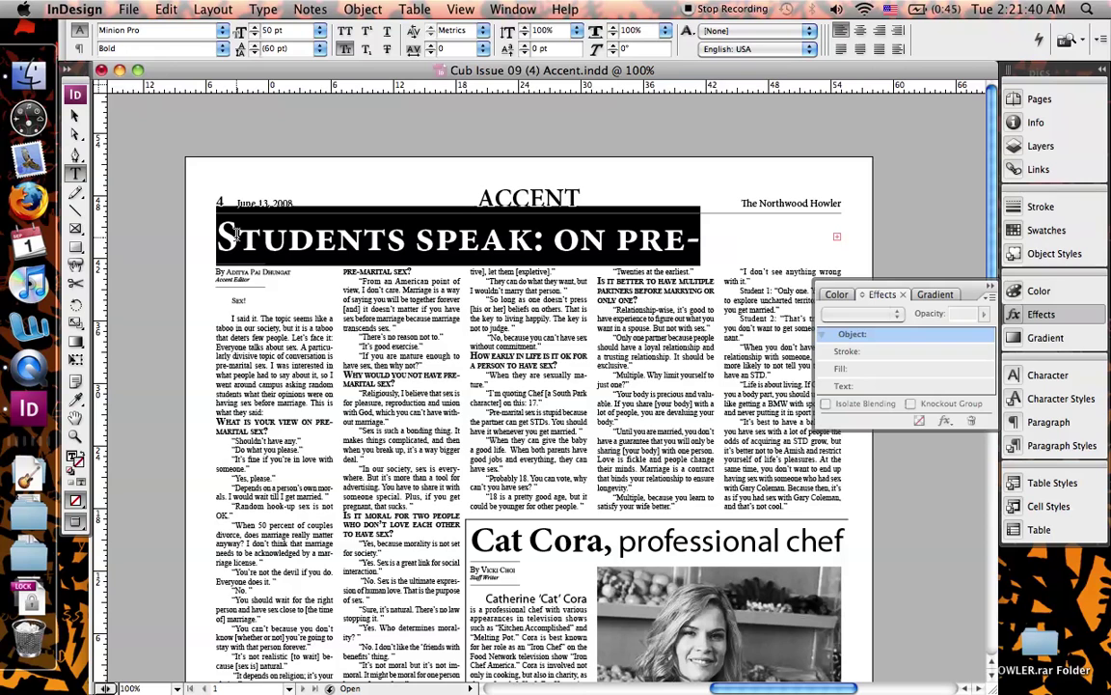
# Step: Try superscript, subscript, underline and strikethrough on the headline, and clear all of its special formatting
pyautogui.click(364, 37)
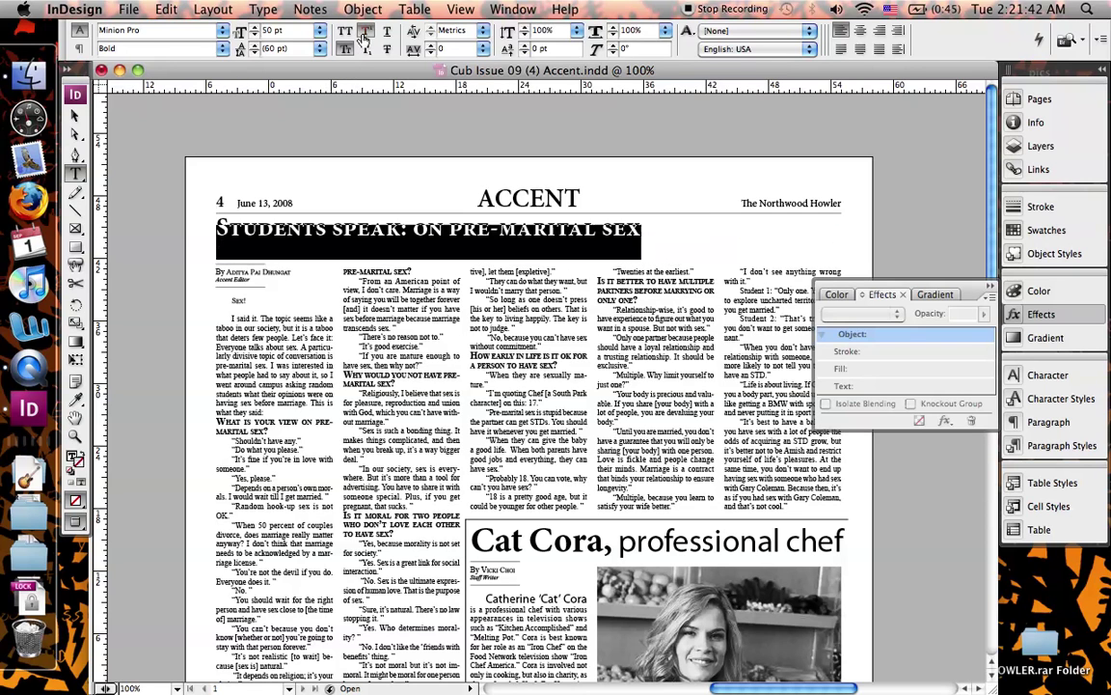
pyautogui.click(388, 31)
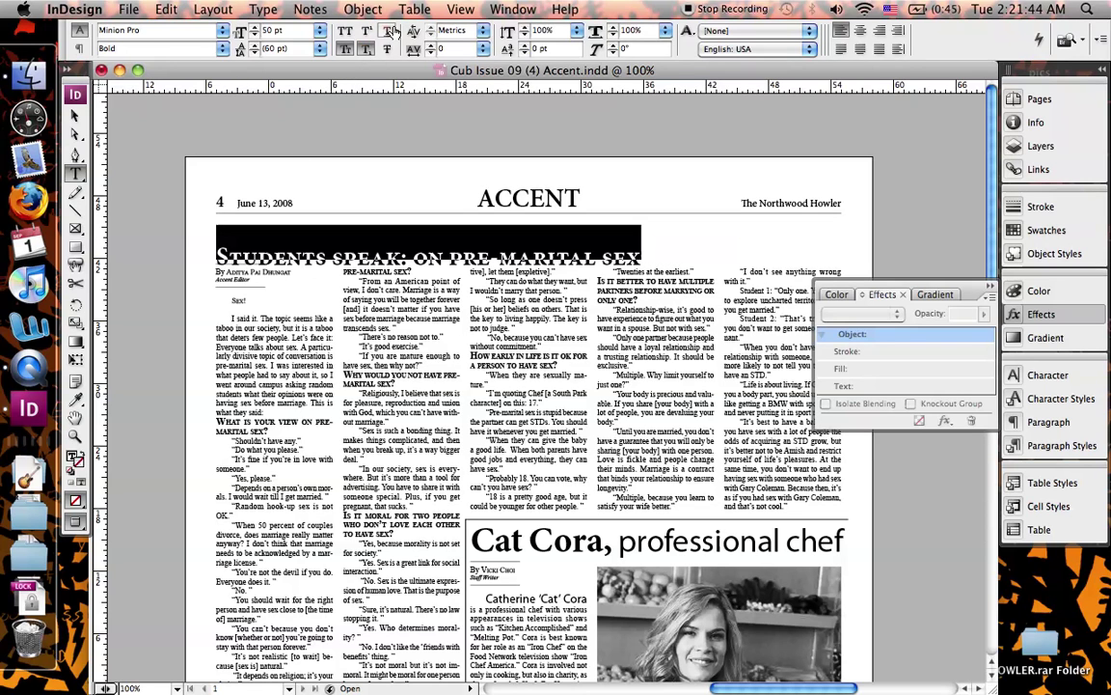
pyautogui.click(387, 49)
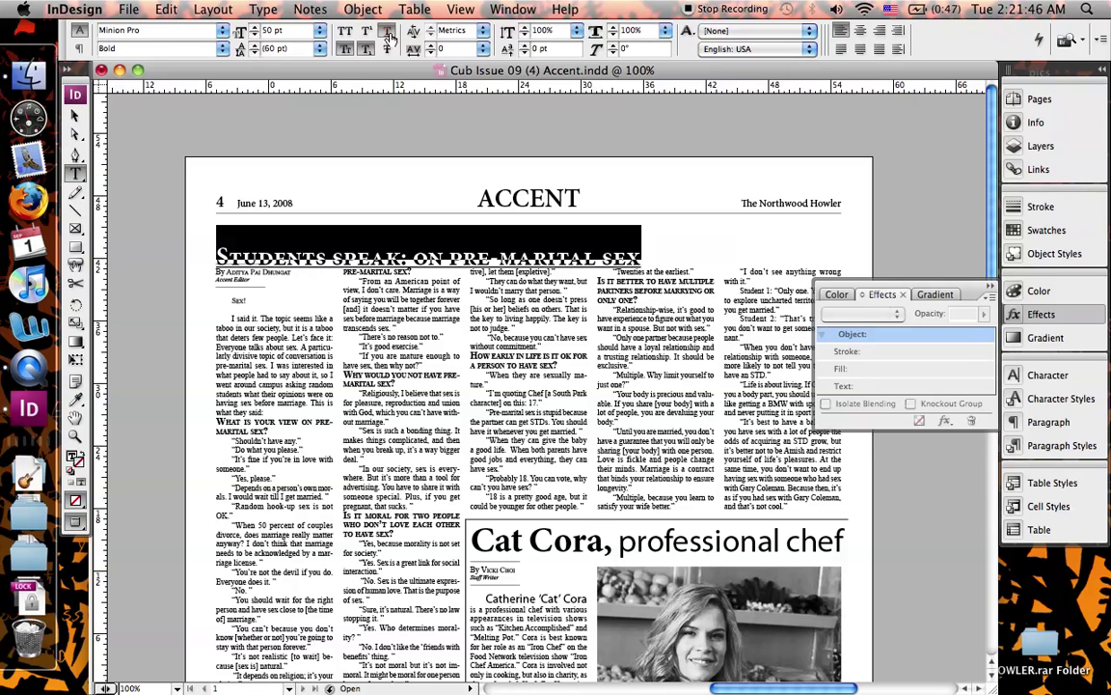
pyautogui.press('super+shift+k')
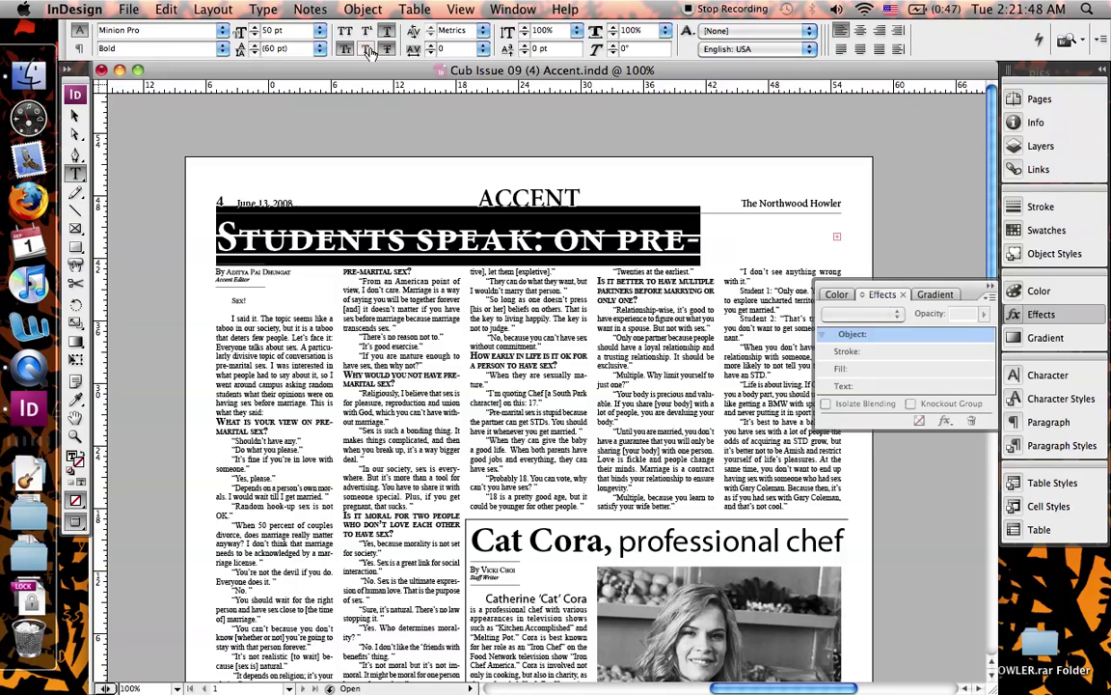
pyautogui.press('super+shift+k')
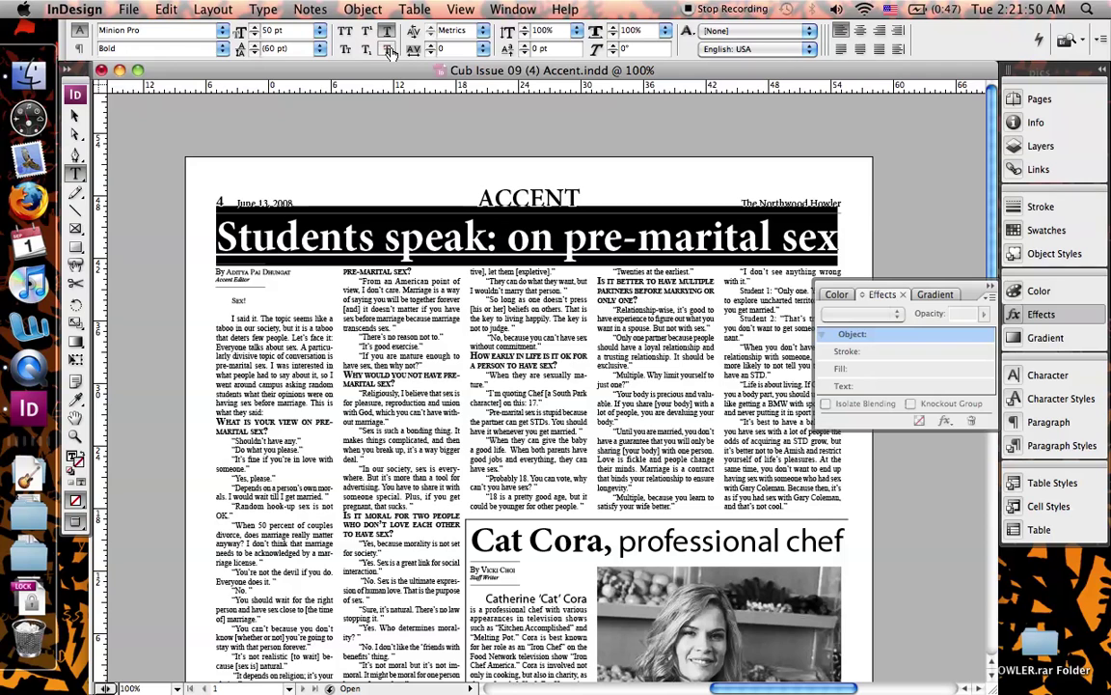
pyautogui.press('super+shift+u')
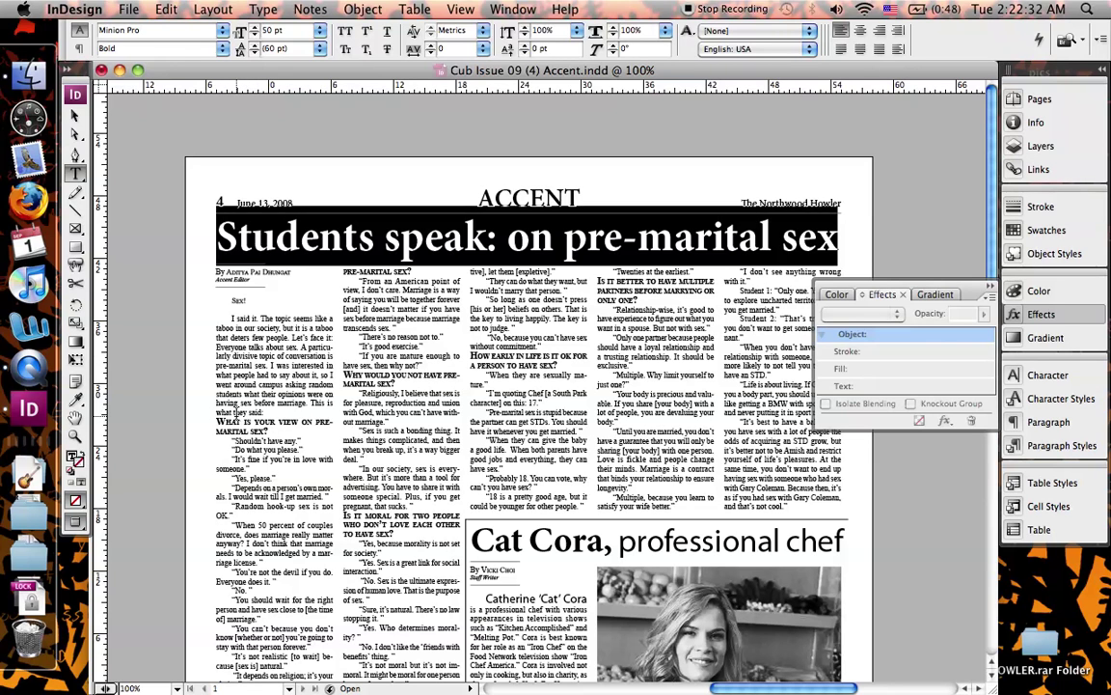
# Step: Try left alignment on the full text of the lead article, and restore justification with the last line aligned left
pyautogui.click(235, 342)
pyautogui.press('super+a')
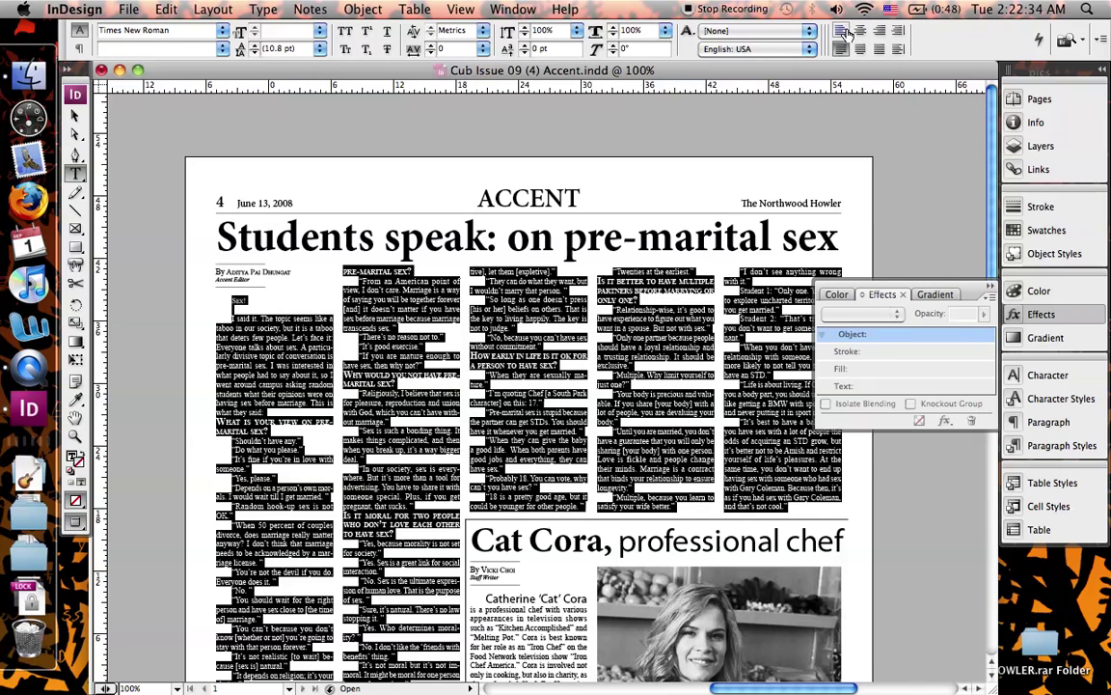
pyautogui.click(842, 32)
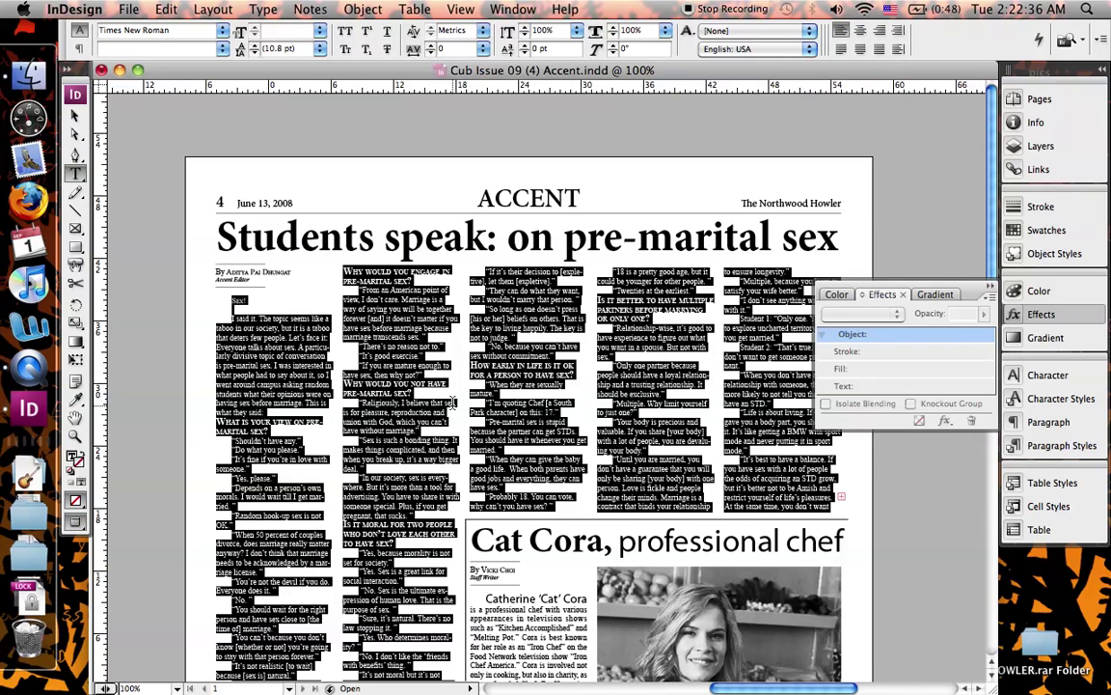
pyautogui.click(840, 50)
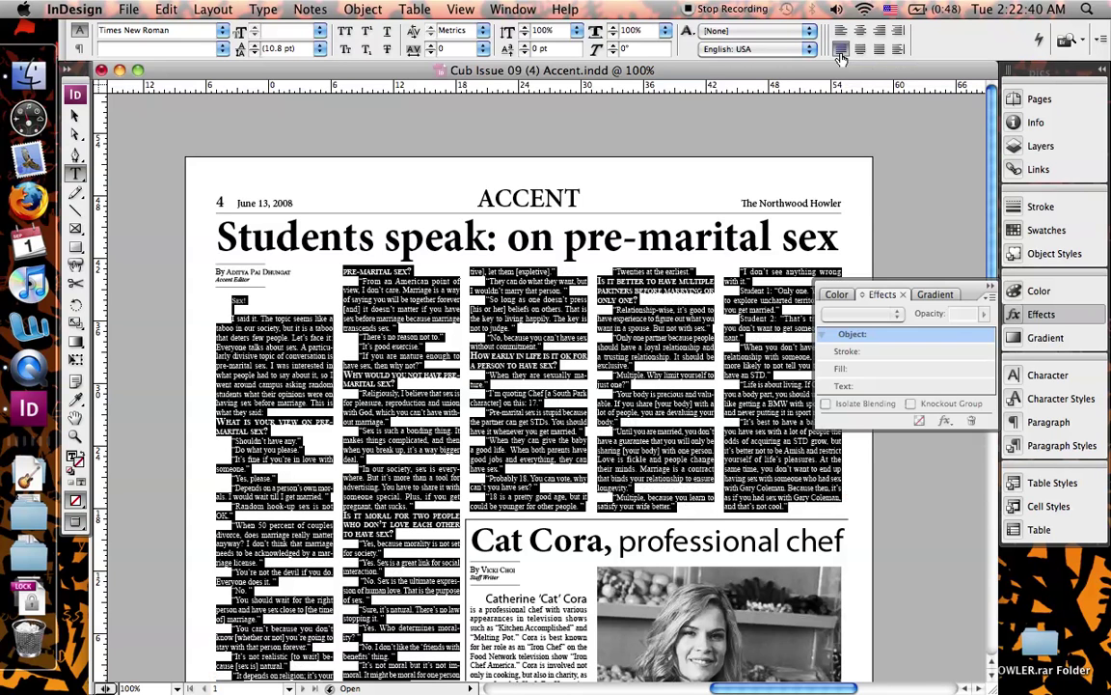
pyautogui.click(610, 280)
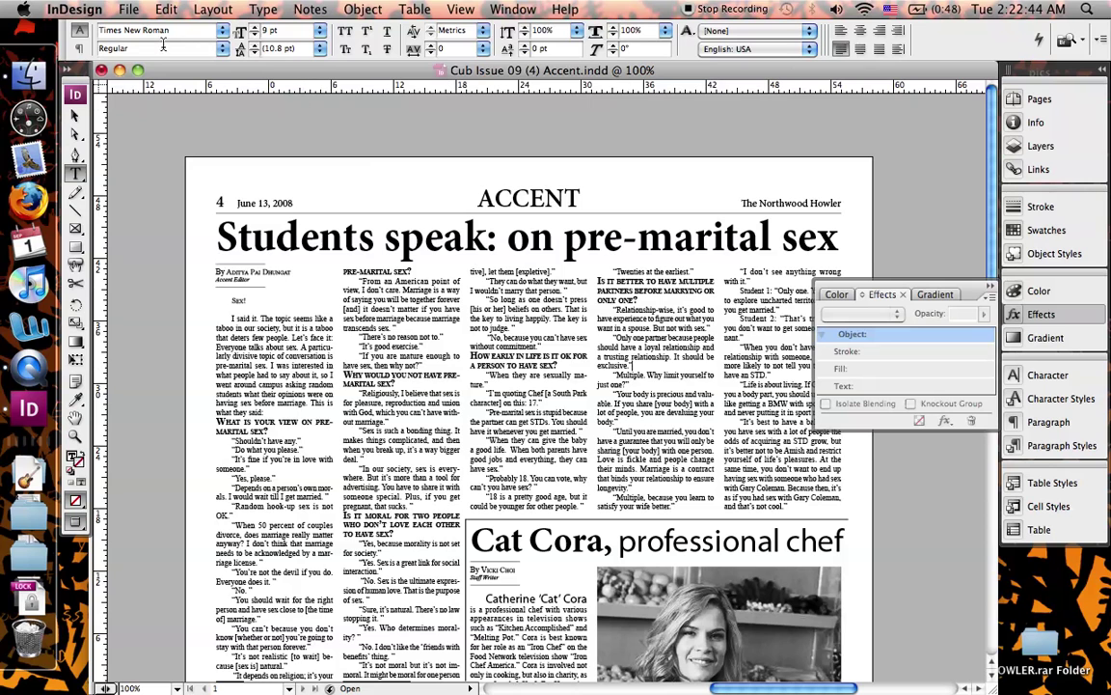
# Step: Show the paragraph formatting controls and review the Color, Character and Character Styles options
pyautogui.click(80, 50)
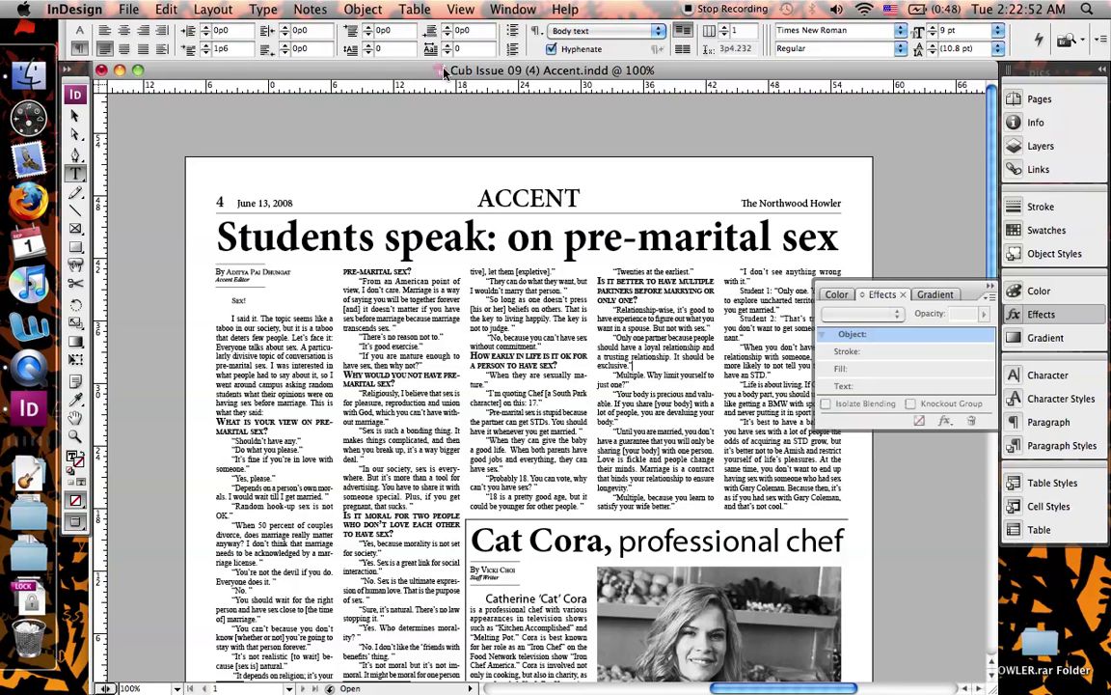
pyautogui.click(227, 50)
pyautogui.click(1055, 296)
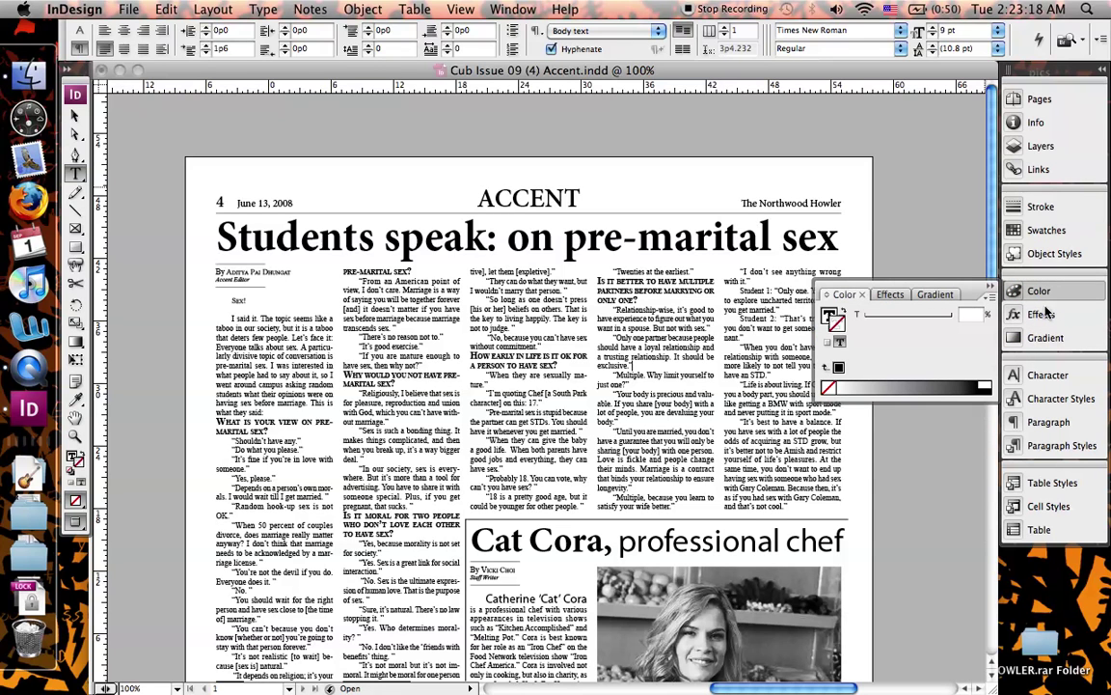
pyautogui.click(1050, 374)
pyautogui.click(1051, 398)
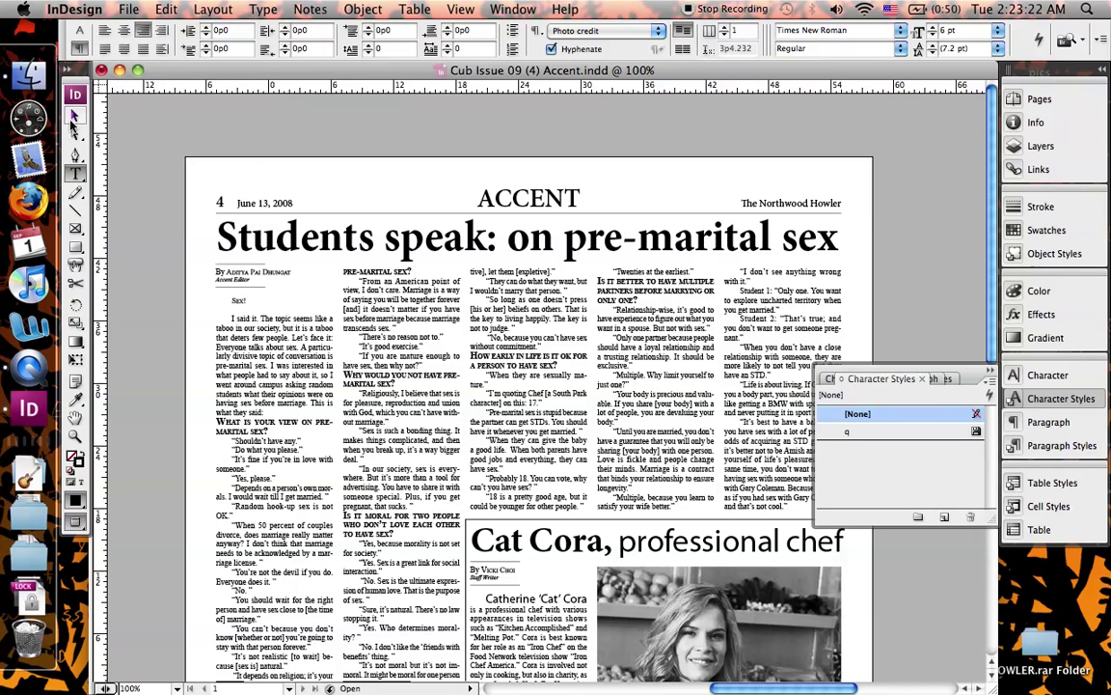
# Step: Expand the toolbox to two columns and leave preview mode to show the guides and frame edges
pyautogui.click(68, 70)
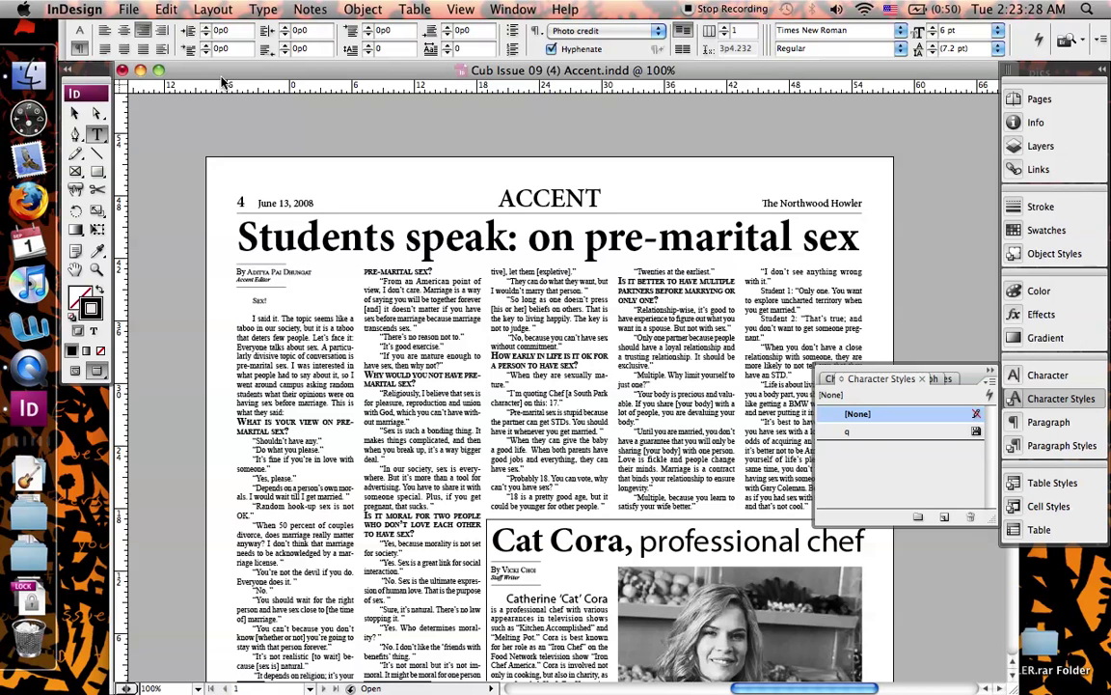
pyautogui.press('w')
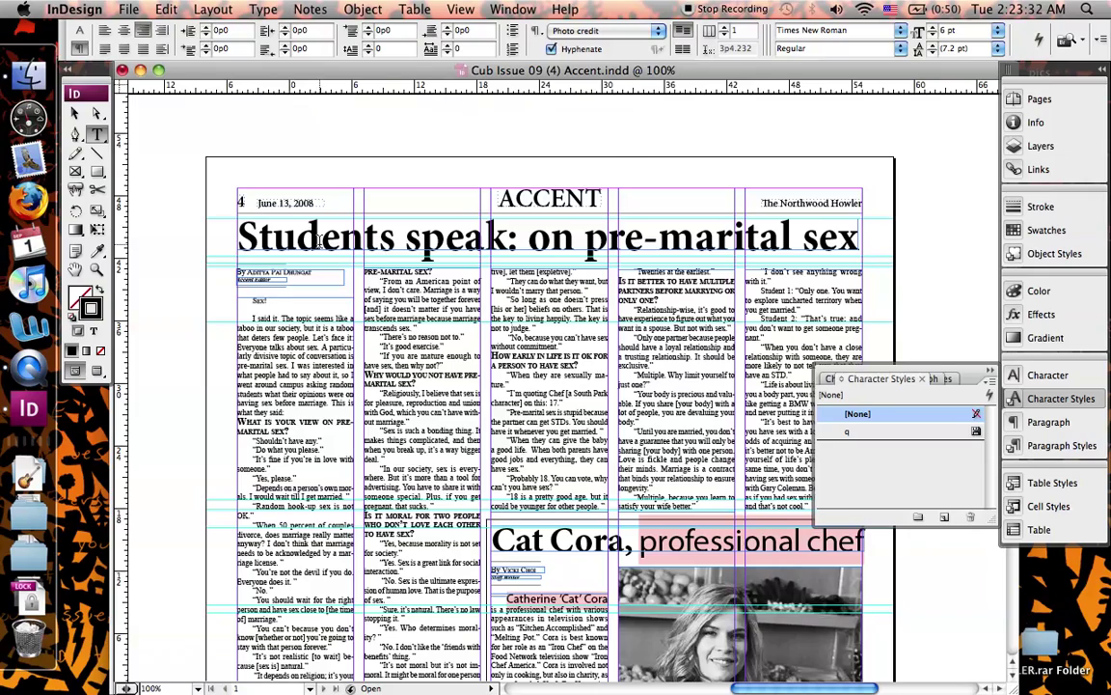
# Step: Set the ruler zero point at the upper-left corner of the headline's text frame
pyautogui.press('super+equal')
pyautogui.press('super+equal')
pyautogui.press('super+equal')
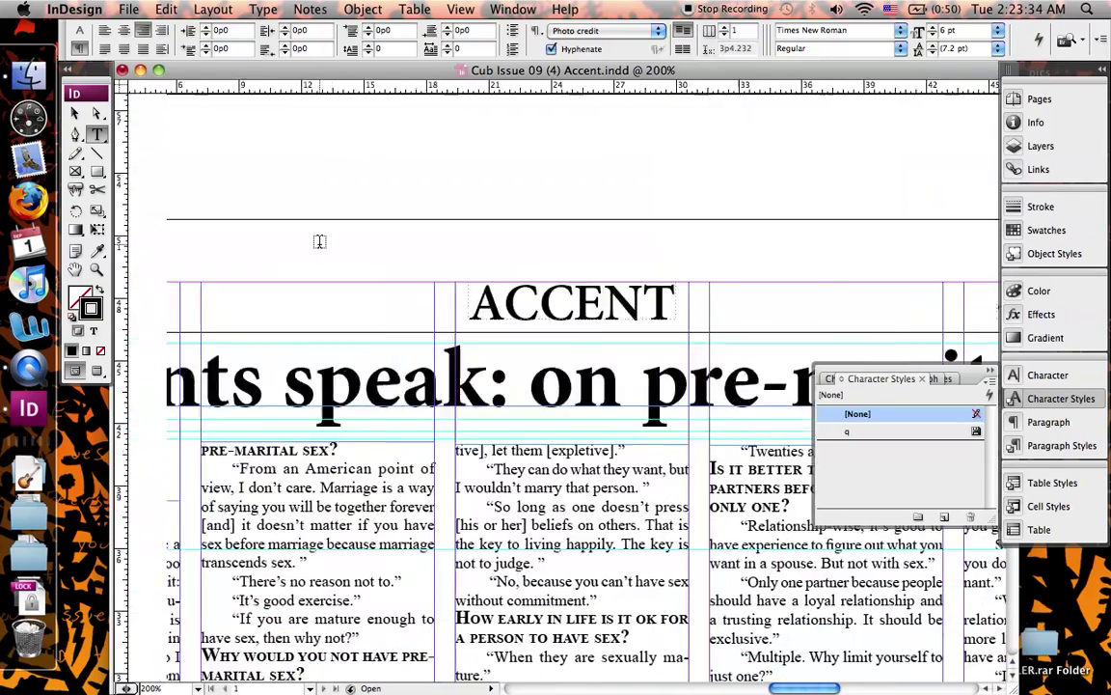
pyautogui.hscroll(-5, 319, 242)
pyautogui.scroll(-3, 319, 241)
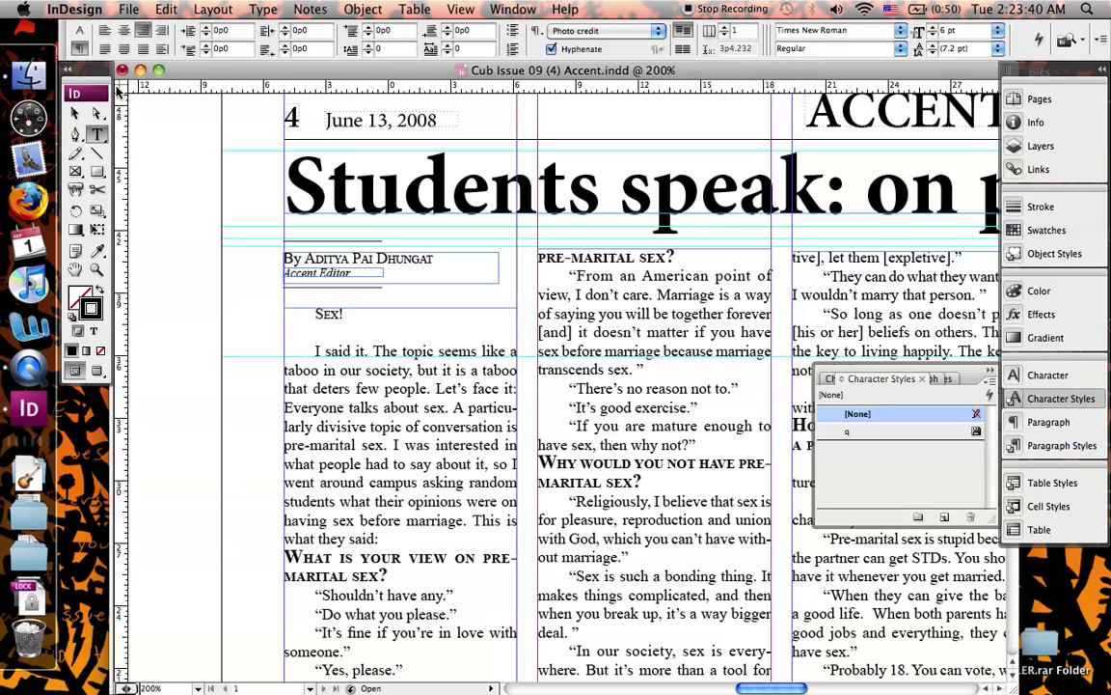
pyautogui.moveTo(121, 87); pyautogui.dragTo(285, 151)
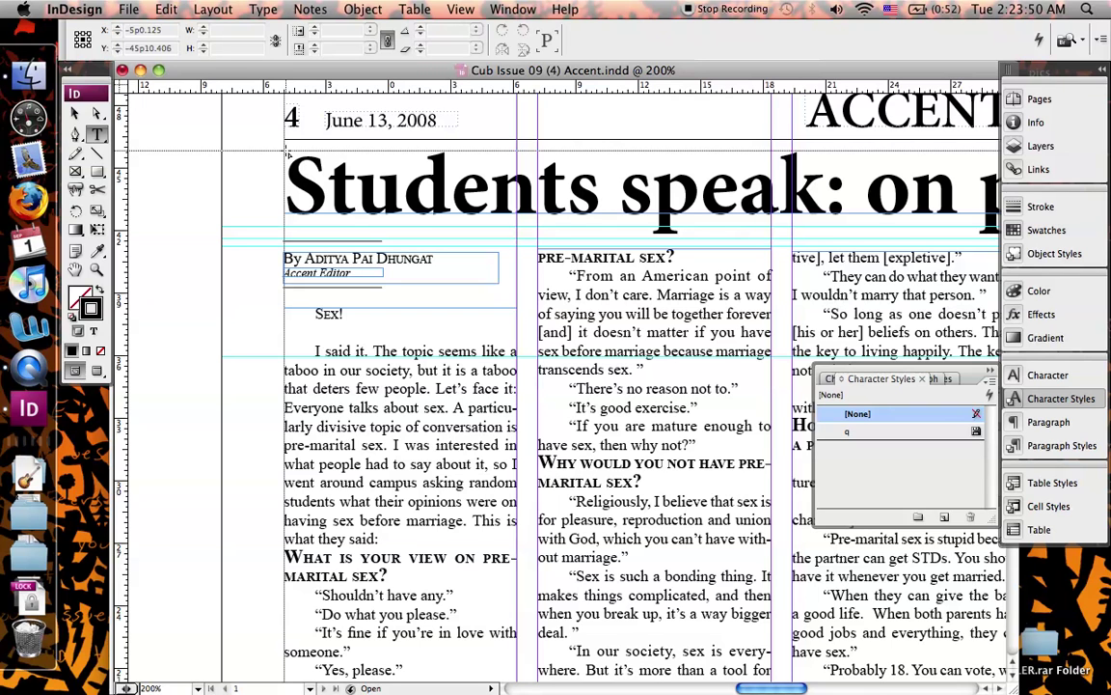
pyautogui.moveTo(286, 150); pyautogui.dragTo(286, 149)
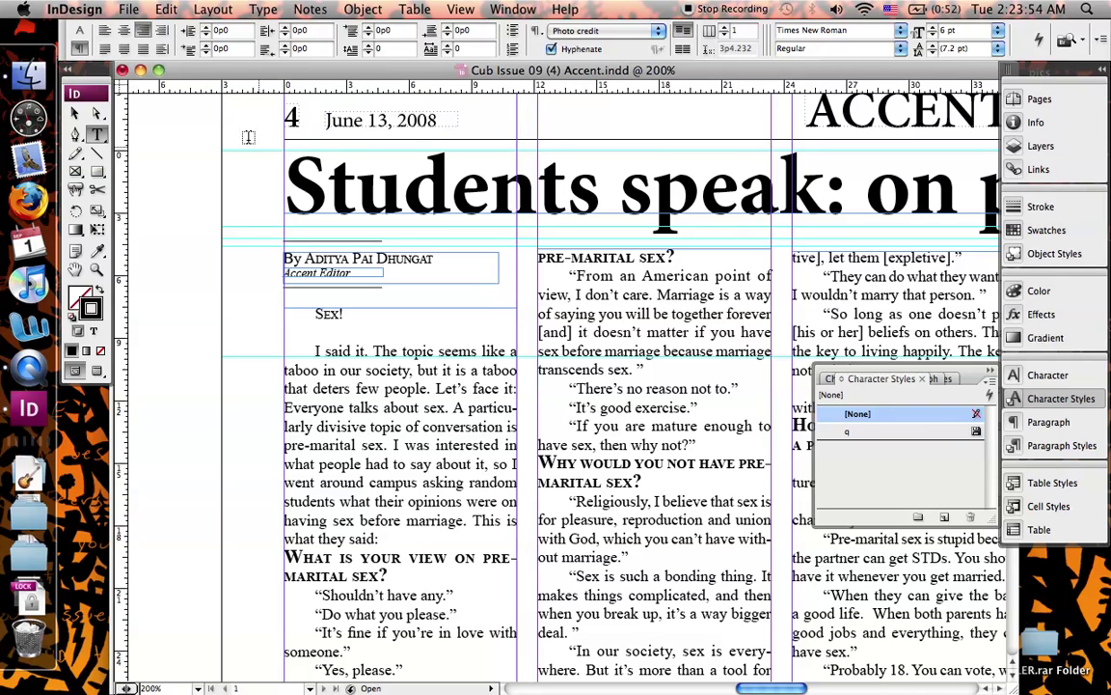
# Step: Add a horizontal ruler guide near the top of the headline, at about Y 0p3.5
pyautogui.click(78, 30)
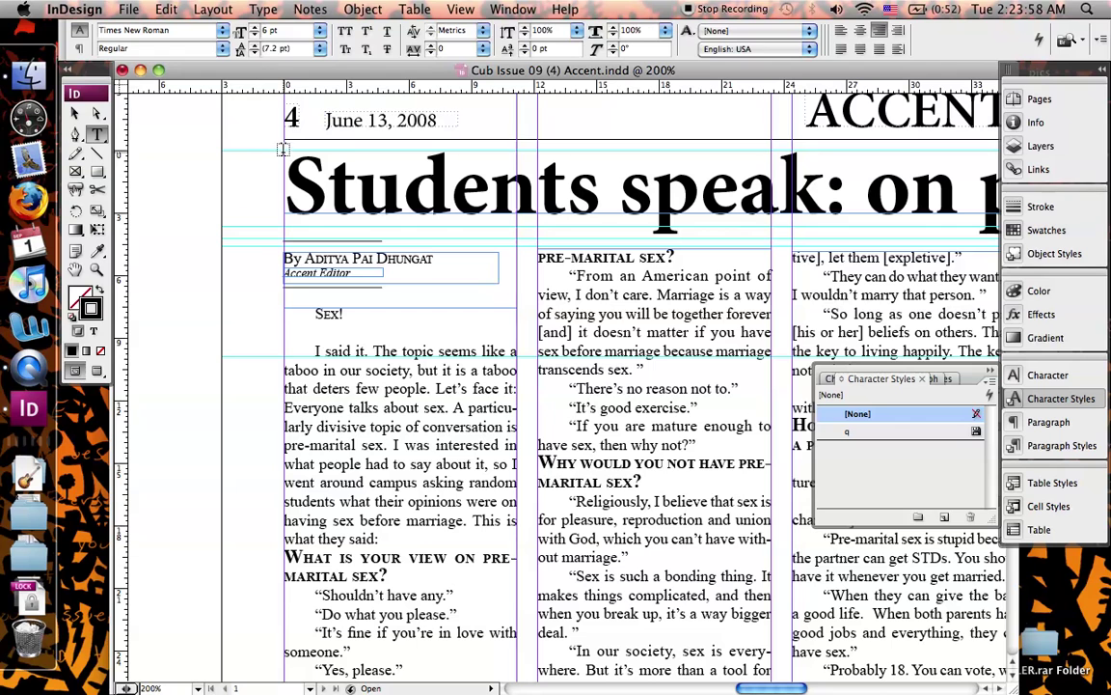
pyautogui.moveTo(248, 87); pyautogui.dragTo(283, 149)
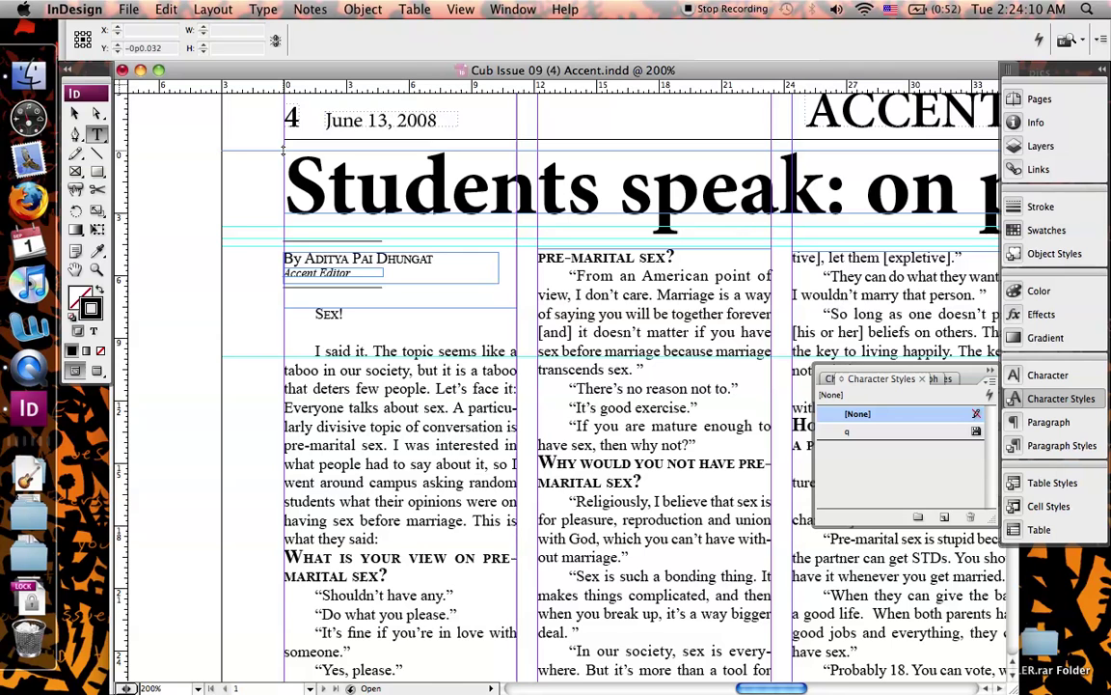
pyautogui.moveTo(282, 149); pyautogui.dragTo(283, 154)
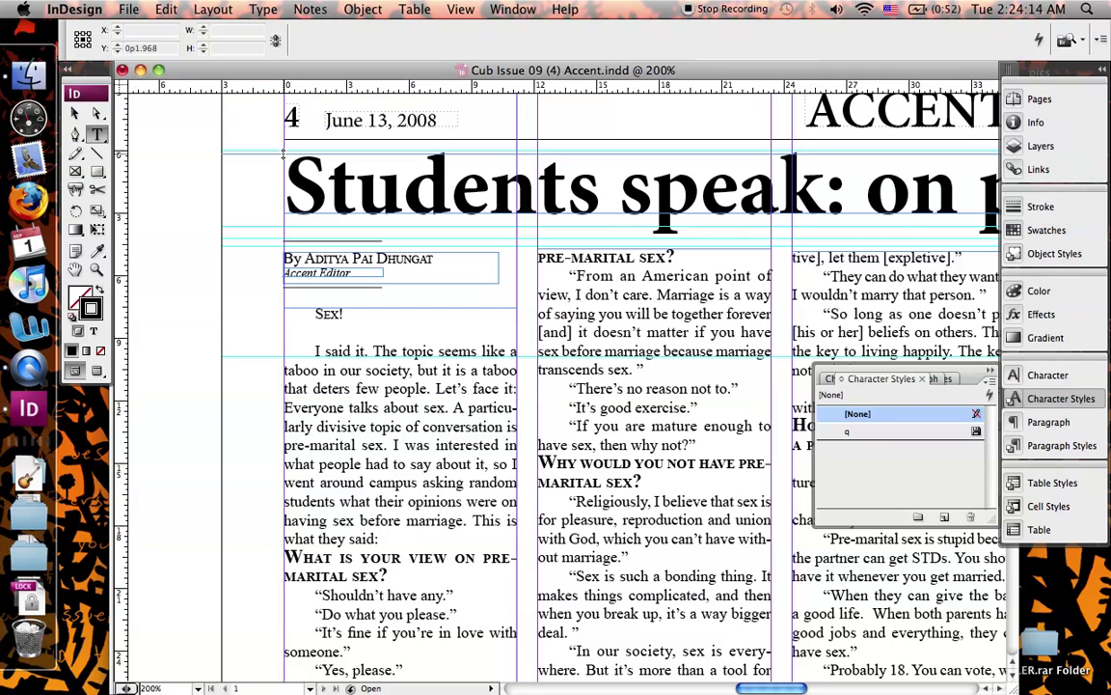
pyautogui.moveTo(282, 155); pyautogui.dragTo(285, 151)
pyautogui.moveTo(285, 151)
pyautogui.mouseDown()
pyautogui.moveTo(286, 139)
pyautogui.moveTo(285, 152)
pyautogui.moveTo(270, 153)
pyautogui.mouseUp()
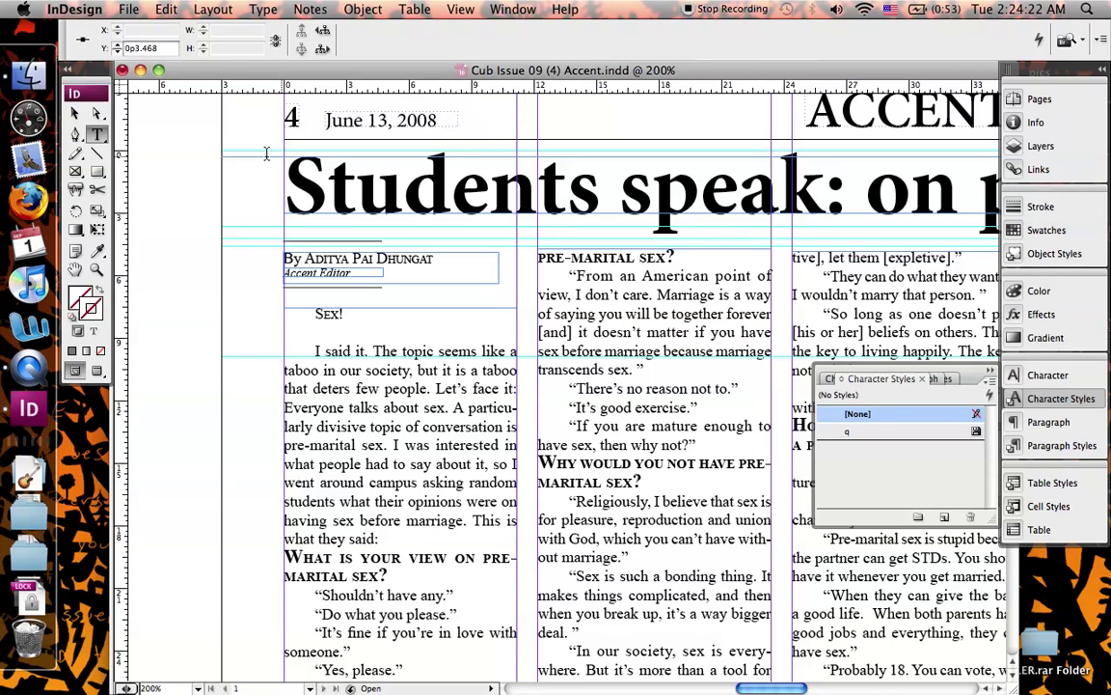
pyautogui.click(75, 115)
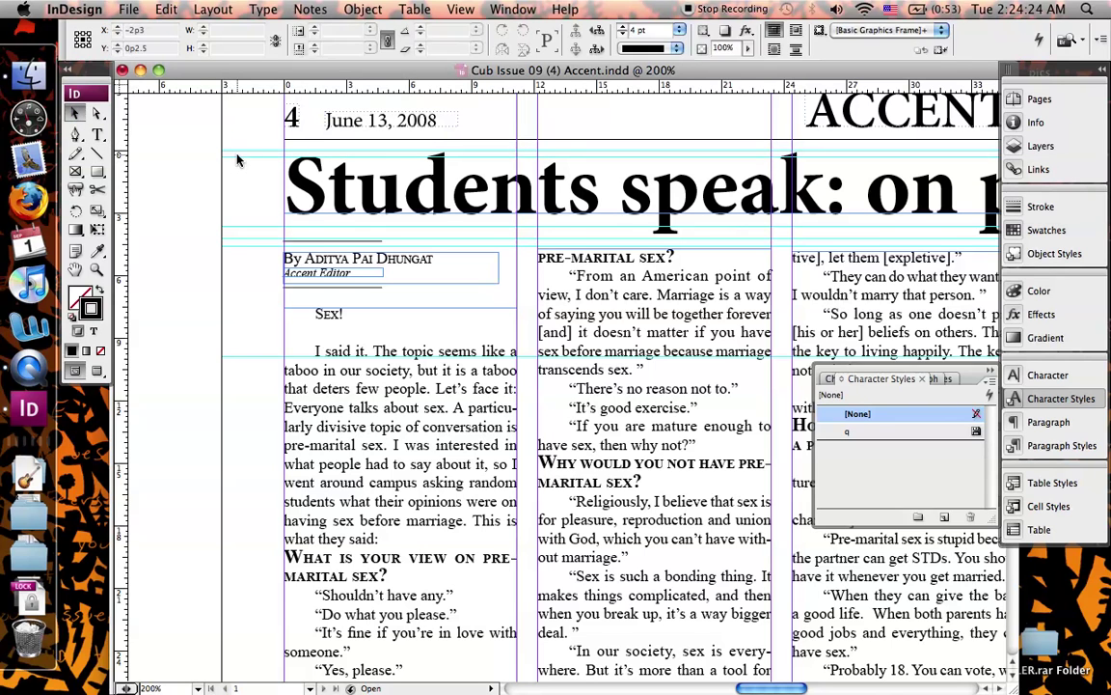
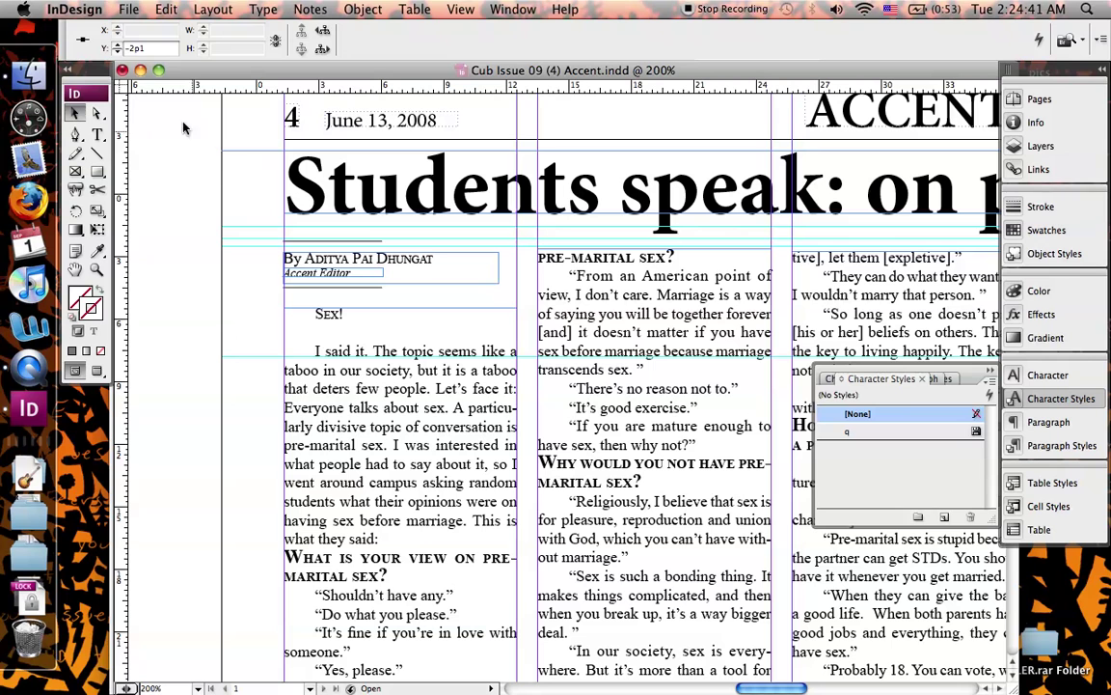
# Step: Move the ruler zero point to the headline's baseline just outside the left margin, and highlight the selected guide's Y position
pyautogui.moveTo(119, 87); pyautogui.dragTo(269, 210)
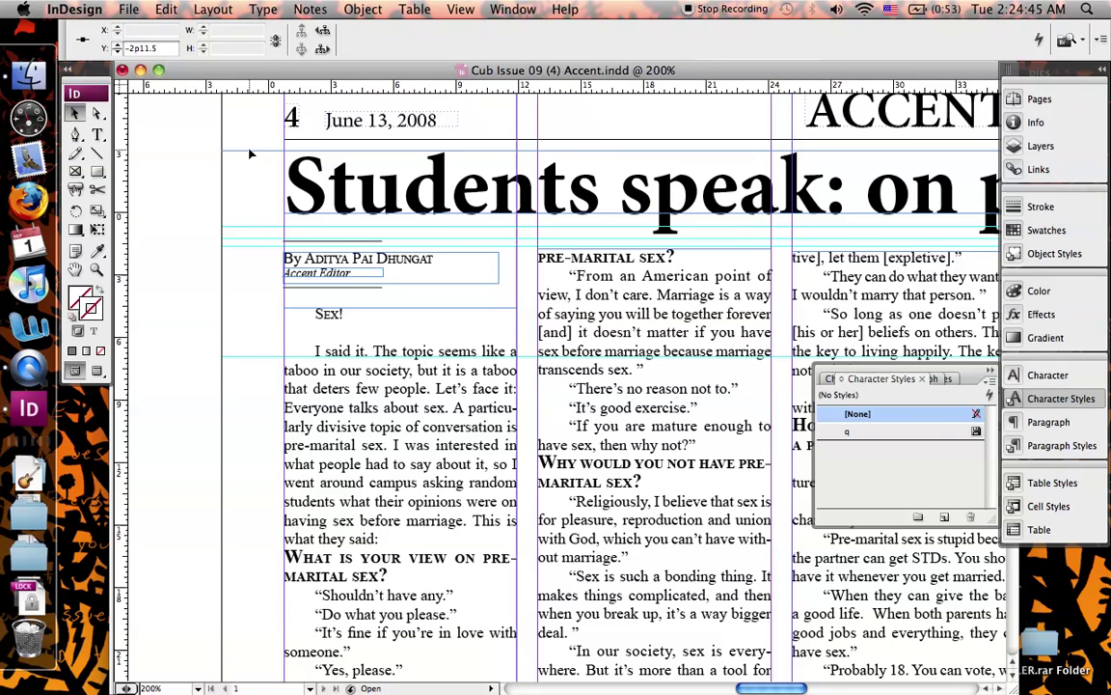
pyautogui.doubleClick(137, 48)
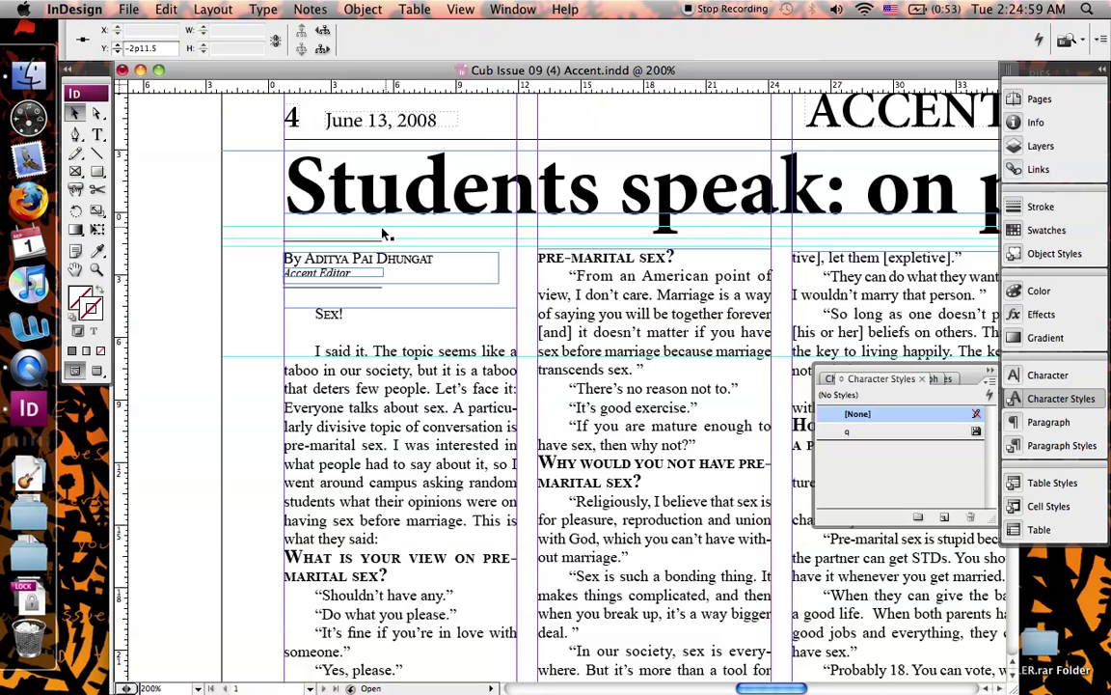
# Step: Select the headline's text frame and examine closely how its letters sit against the frame's lower edge and the guides
pyautogui.click(409, 200)
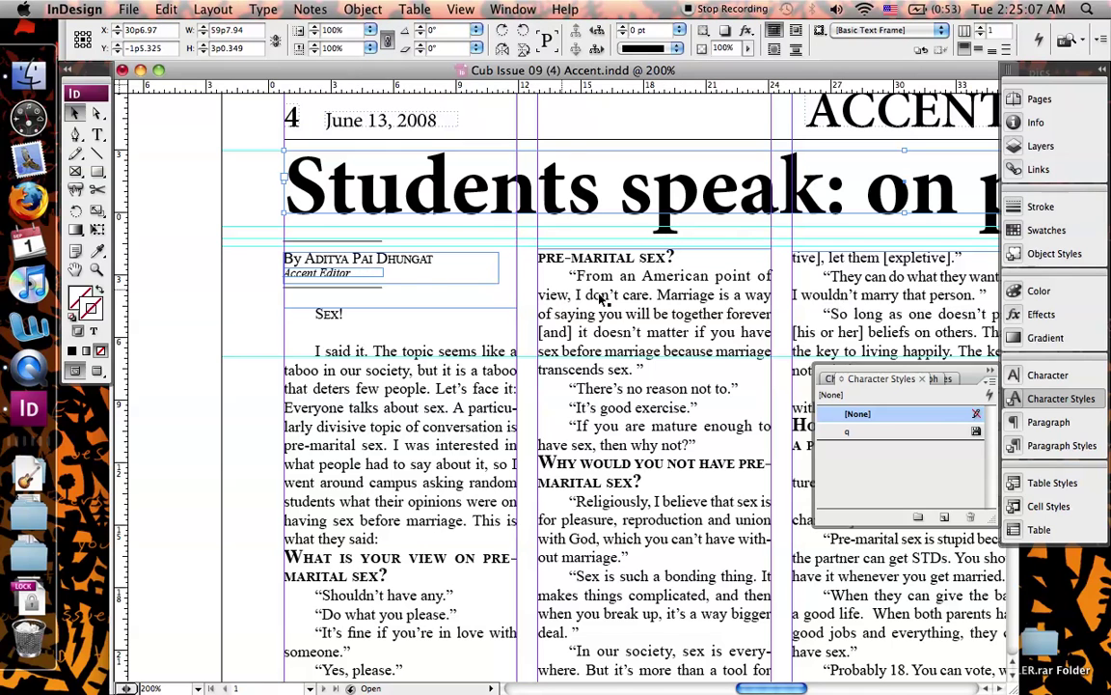
pyautogui.press('super+equal')
pyautogui.press('super+equal')
pyautogui.scroll(-5, 671, 307)
pyautogui.hscroll(10, 672, 307)
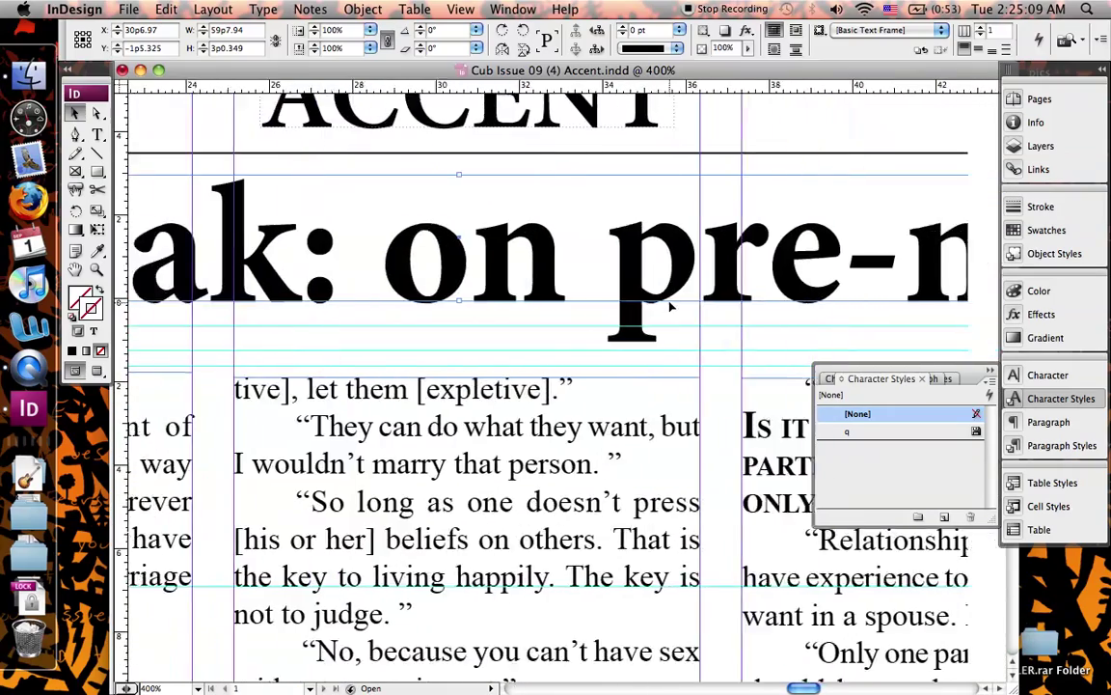
# Step: Set the ruler zero point at the foot of the letter p's descender in the headline
pyautogui.press('super+equal')
pyautogui.press('super+equal')
pyautogui.press('super+equal')
pyautogui.scroll(-12, 669, 307)
pyautogui.hscroll(6, 672, 307)
pyautogui.scroll(4, 672, 306)
pyautogui.hscroll(5, 671, 307)
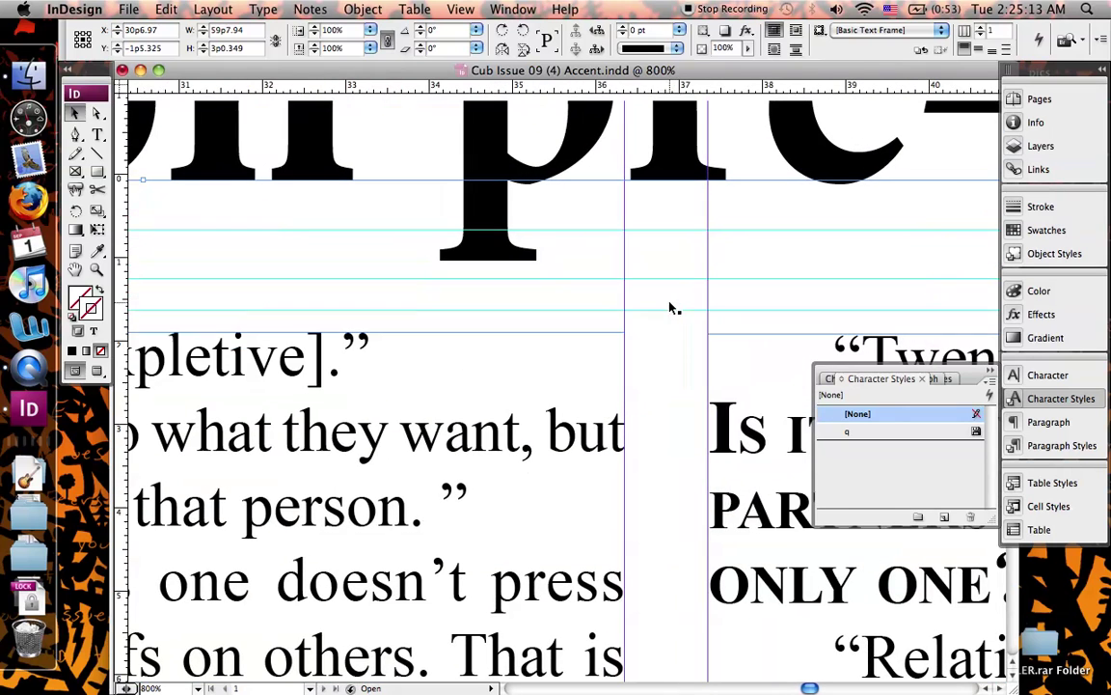
pyautogui.moveTo(118, 86); pyautogui.dragTo(472, 259)
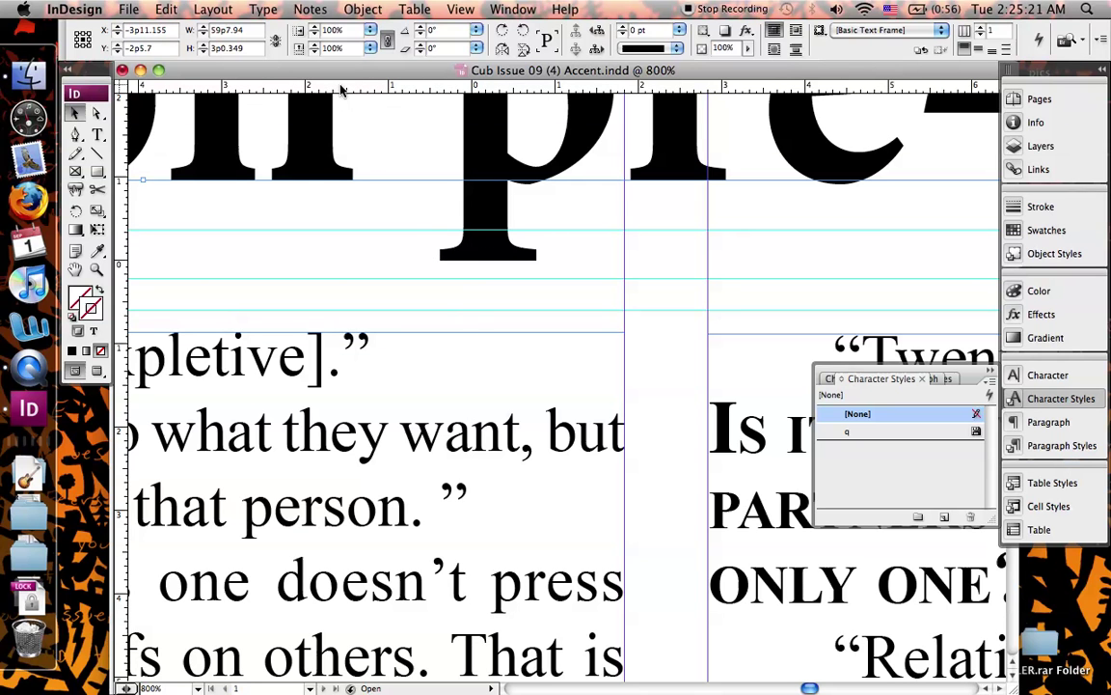
# Step: Add a horizontal ruler guide between the headline and the body text and set its Y position to 0p6
pyautogui.hscroll(-10, 415, 237)
pyautogui.moveTo(295, 89); pyautogui.dragTo(372, 344)
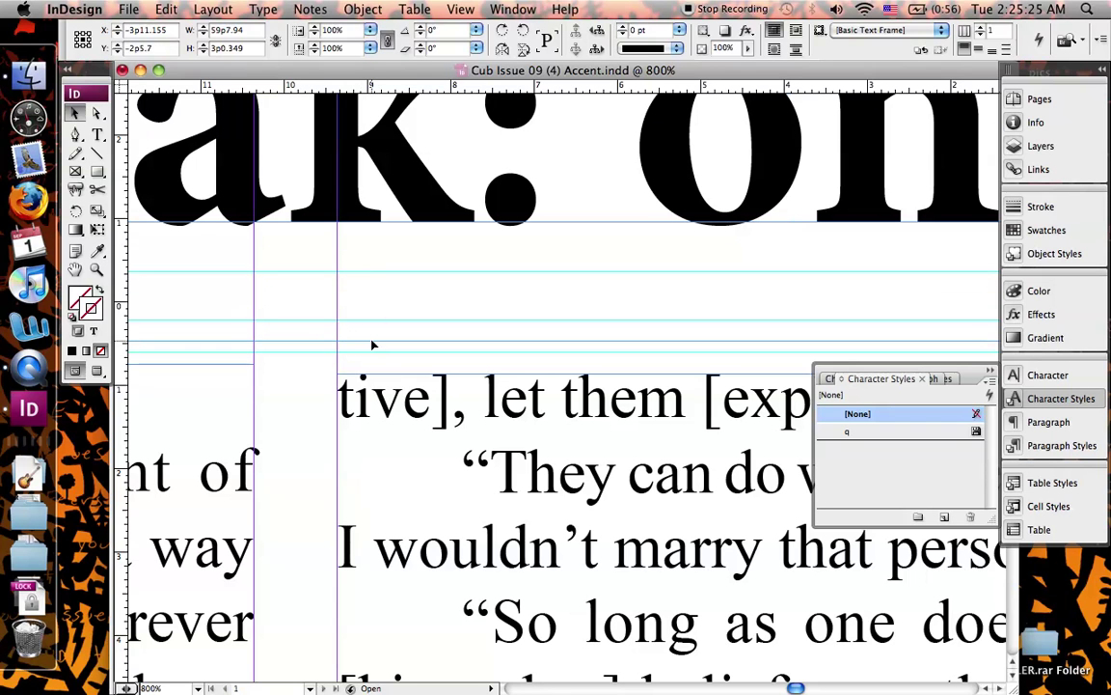
pyautogui.click(168, 48)
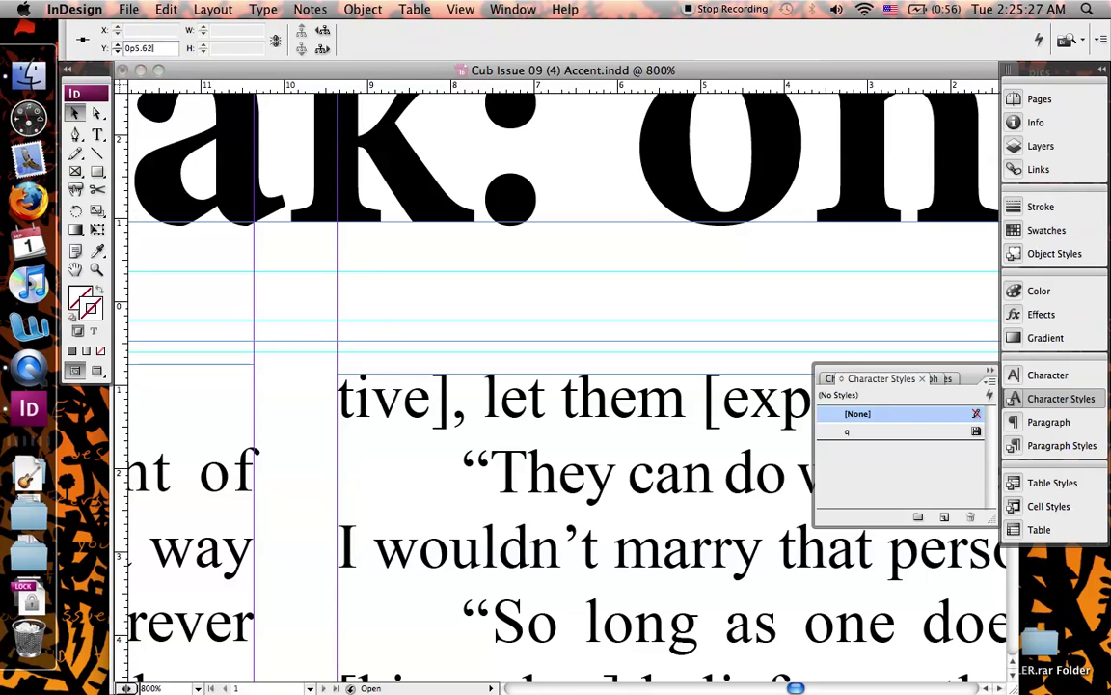
pyautogui.write('6')
pyautogui.press('Return')
# Step: Examine at high magnification how the 0p6 guide sits between the headline and the body text
pyautogui.press('super+equal')
pyautogui.press('super+equal')
pyautogui.press('super+equal')
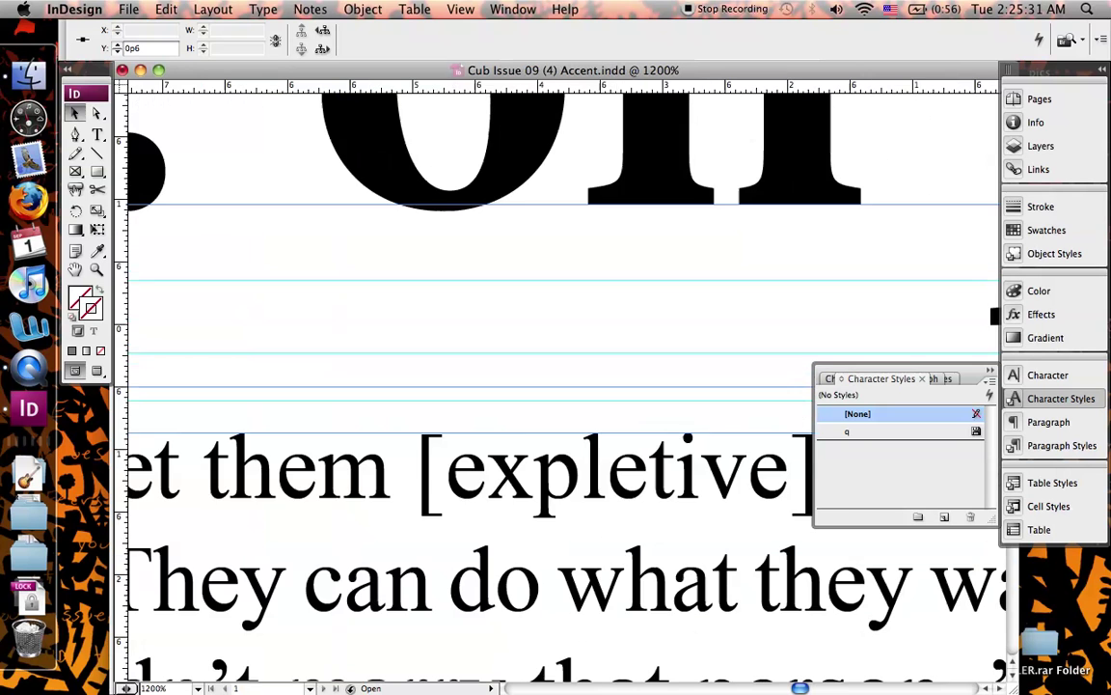
pyautogui.press('super+equal')
pyautogui.press('super+equal')
pyautogui.press('super+minus')
pyautogui.press('super+minus')
pyautogui.press('super+minus')
pyautogui.press('super+minus')
pyautogui.press('super+minus')
pyautogui.press('super+minus')
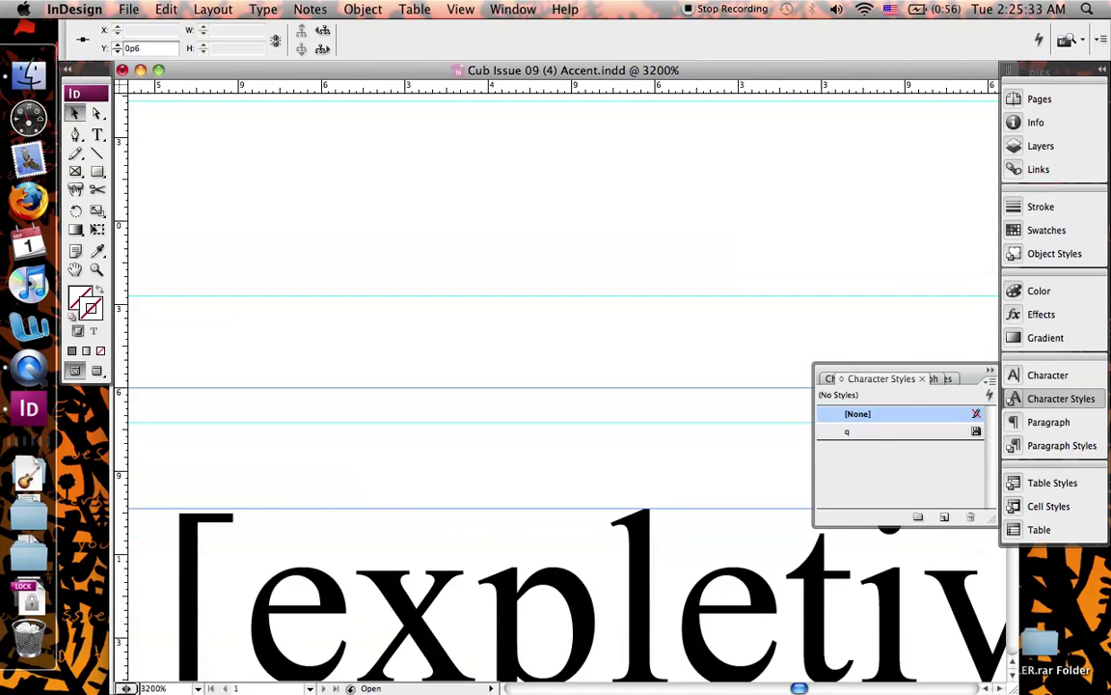
pyautogui.press('super+minus')
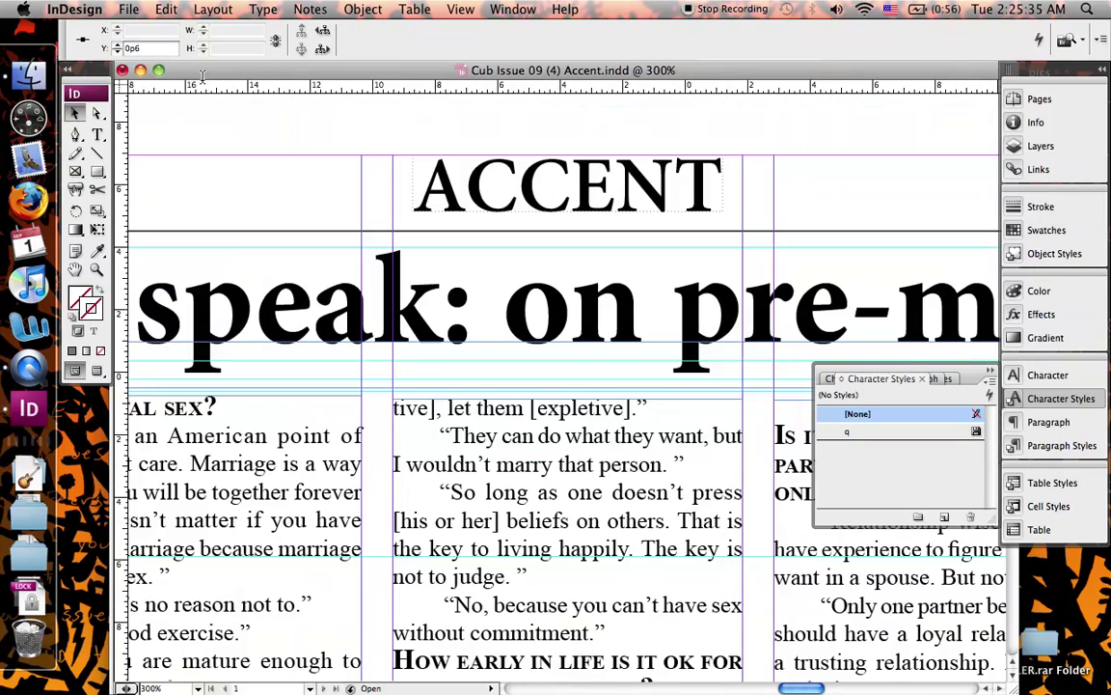
# Step: Move the grouped byline block down slightly so its upper rule sits on the 0p6 guide, and deselect it
pyautogui.hscroll(-10, 455, 470)
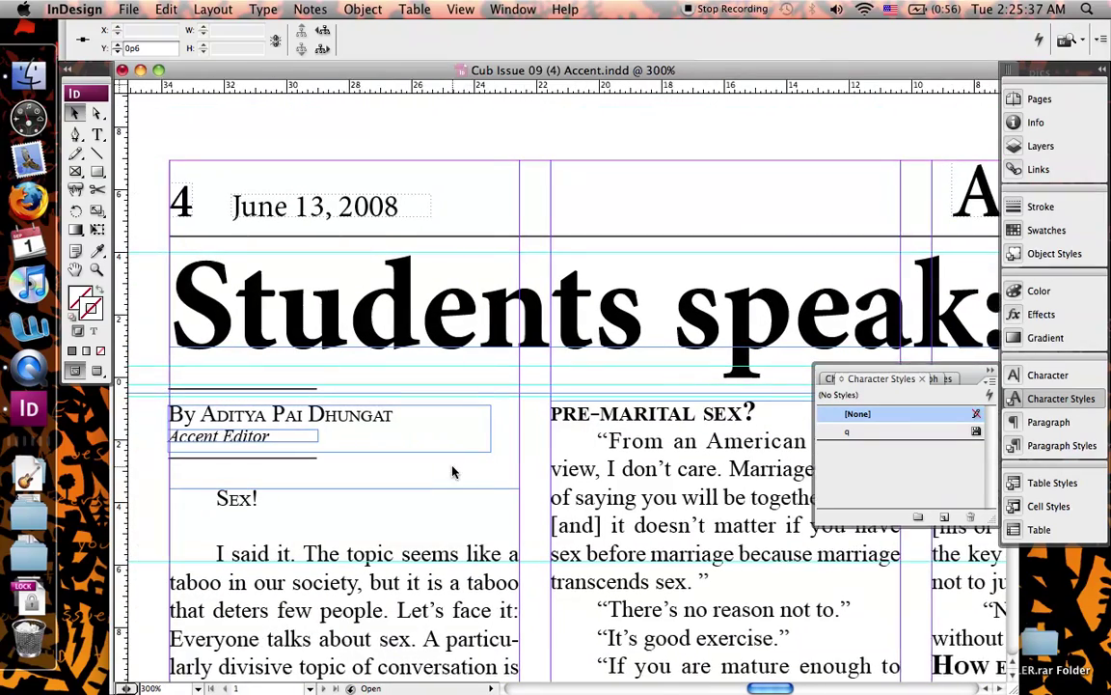
pyautogui.click(225, 427)
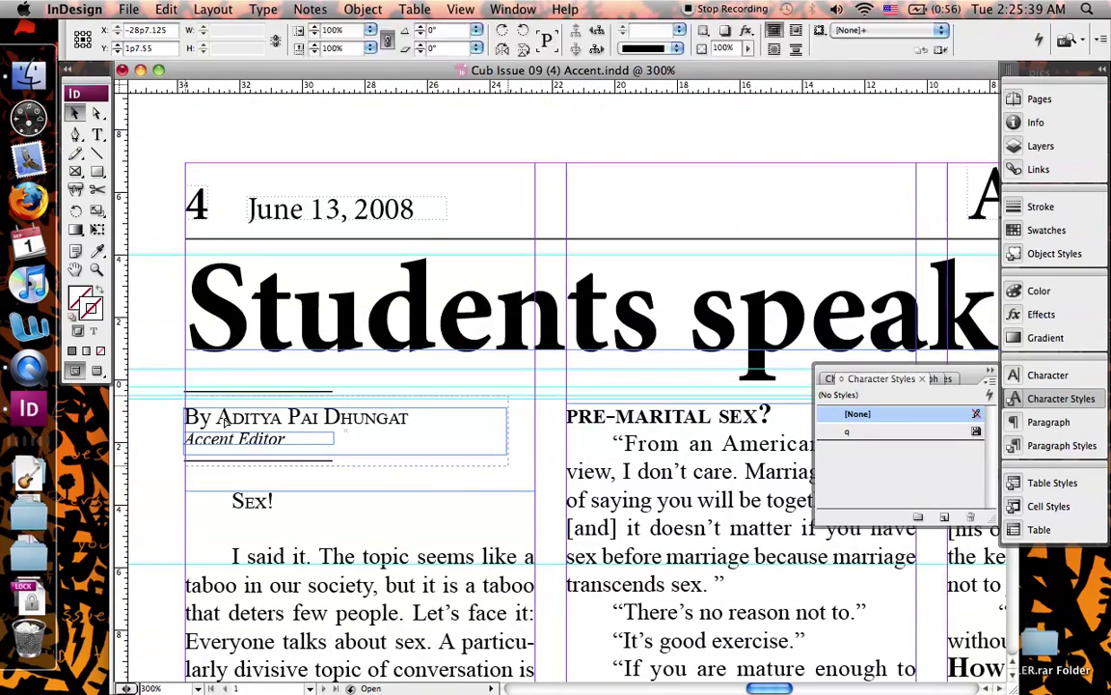
pyautogui.moveTo(225, 426); pyautogui.dragTo(225, 432)
pyautogui.click(174, 435)
# Step: Look across the full page width at how the headline, byline and column tops line up with the guides
pyautogui.hscroll(15, 529, 464)
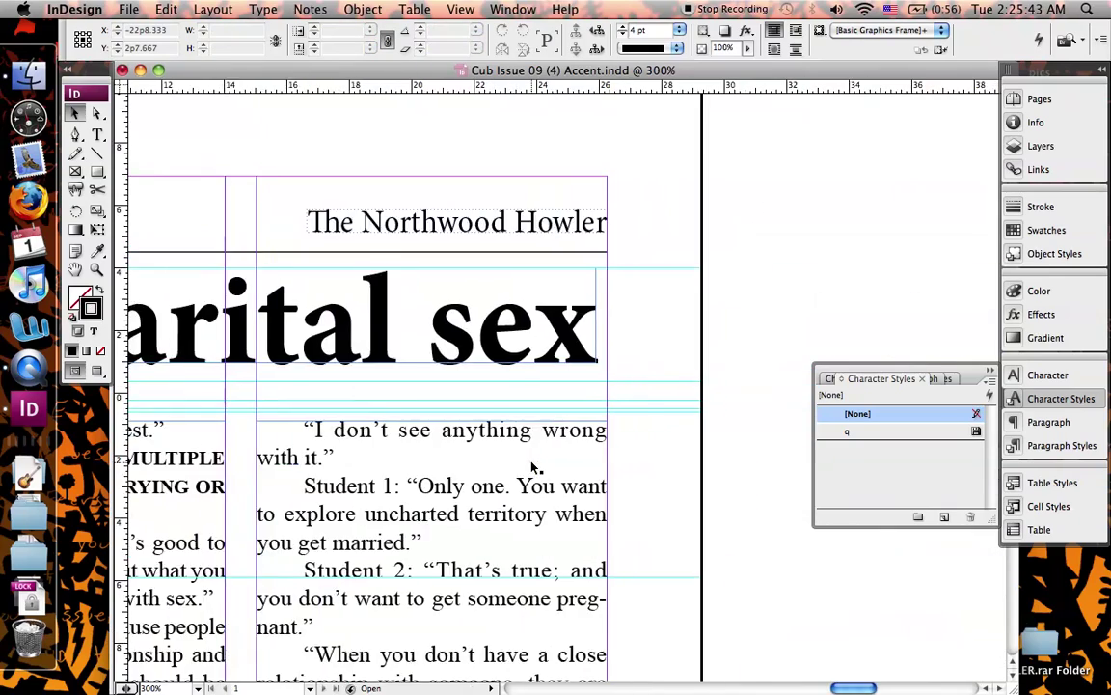
pyautogui.hscroll(-6, 537, 467)
pyautogui.hscroll(-15, 534, 467)
pyautogui.scroll(2, 532, 468)
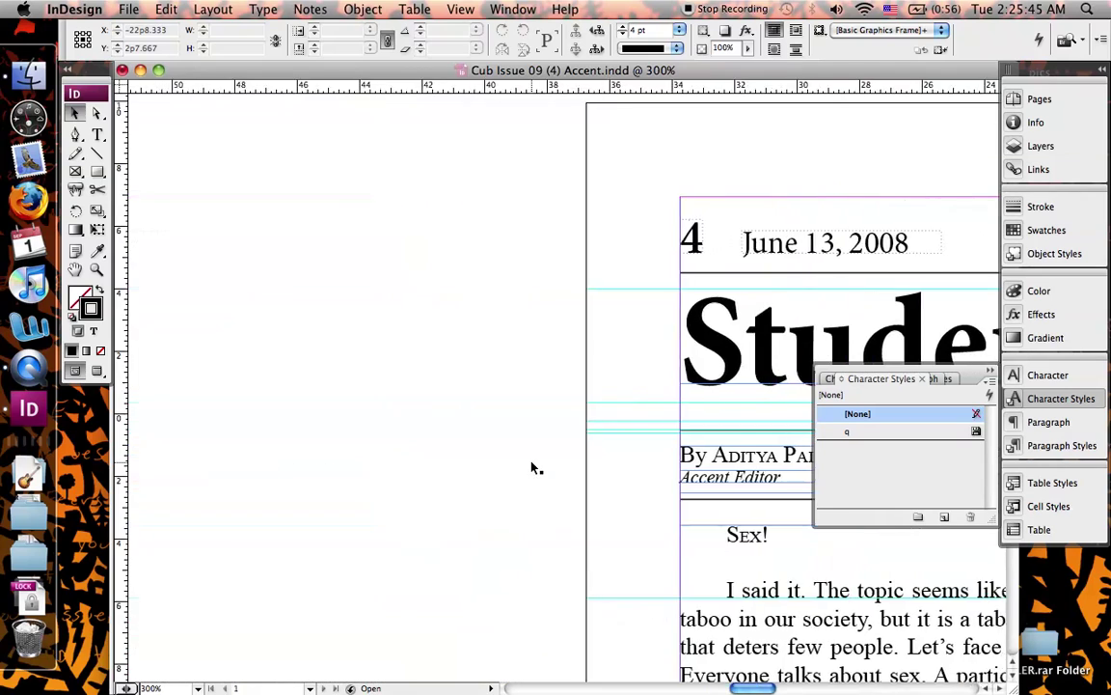
pyautogui.scroll(-6, 532, 468)
pyautogui.hscroll(5, 531, 468)
pyautogui.scroll(4, 531, 468)
pyautogui.scroll(-2, 530, 463)
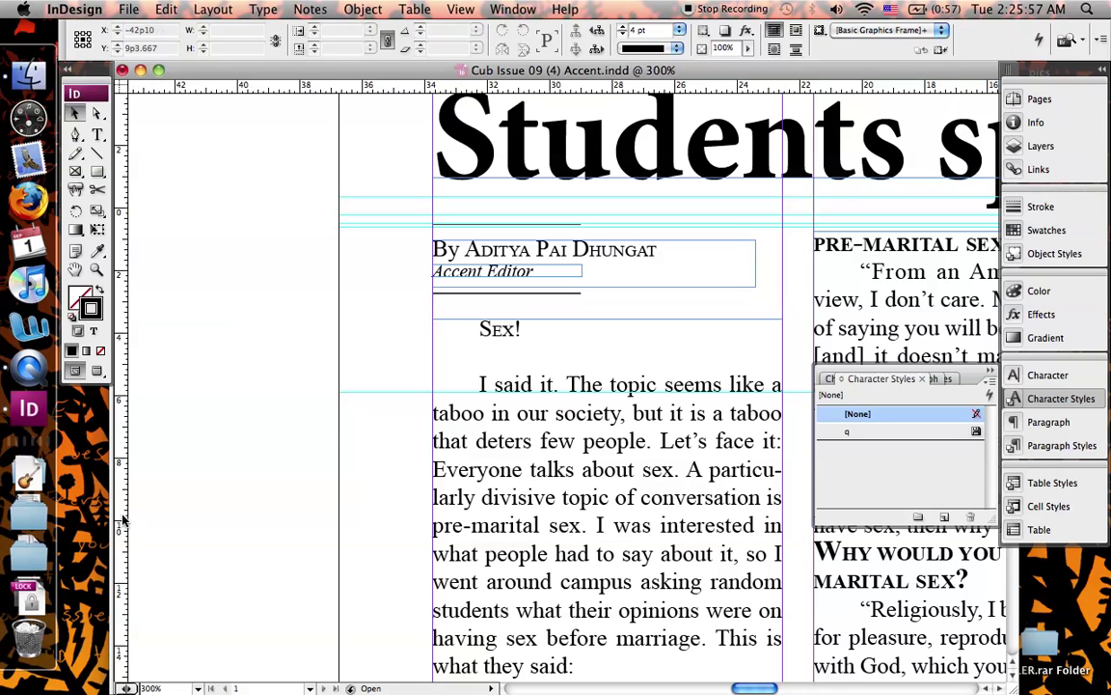
# Step: Examine the byline block, page number, date and top margin closely against the vertical ruler
pyautogui.press('super+equal')
pyautogui.press('super+equal')
pyautogui.press('super+equal')
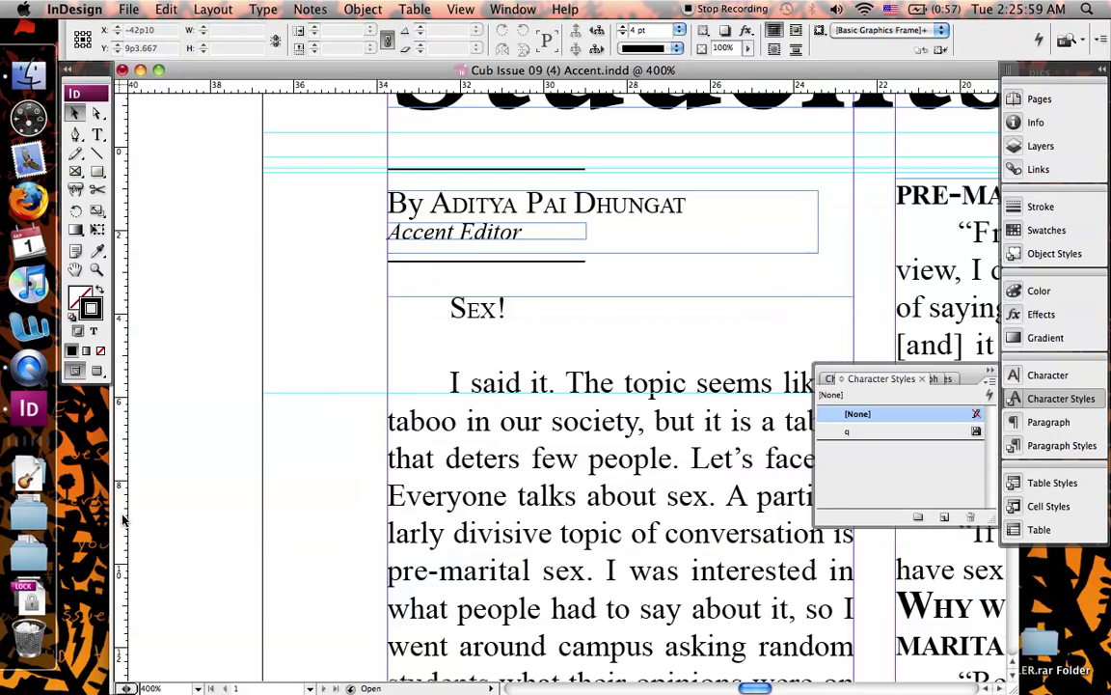
pyautogui.scroll(5, 191, 381)
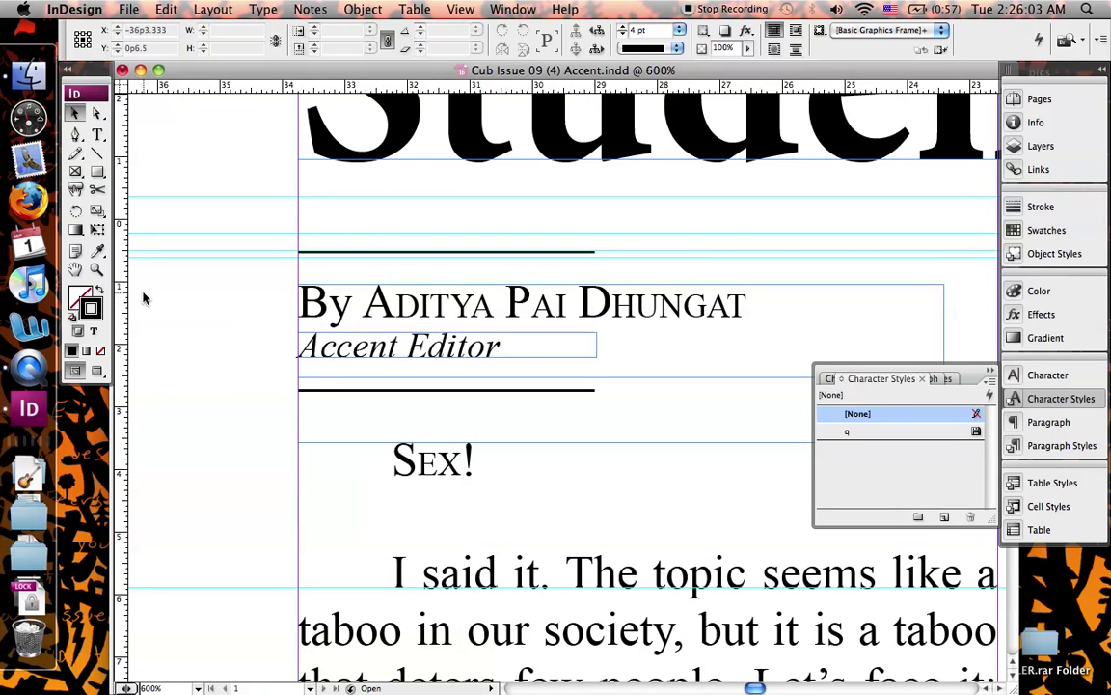
pyautogui.press('super+equal')
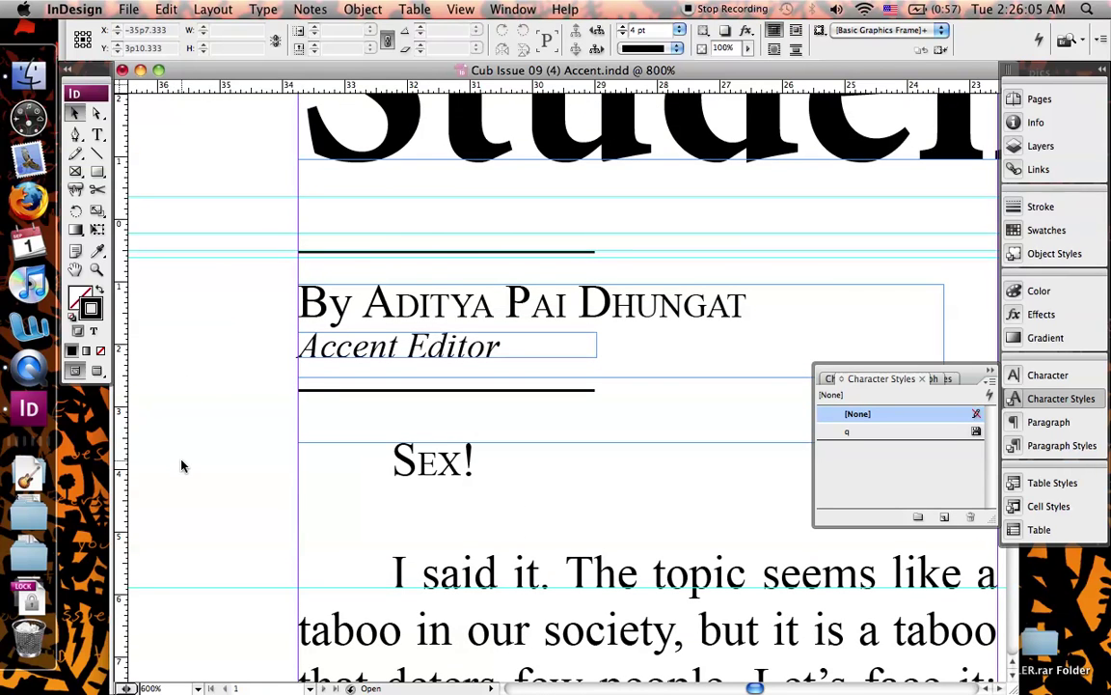
pyautogui.press('super+equal')
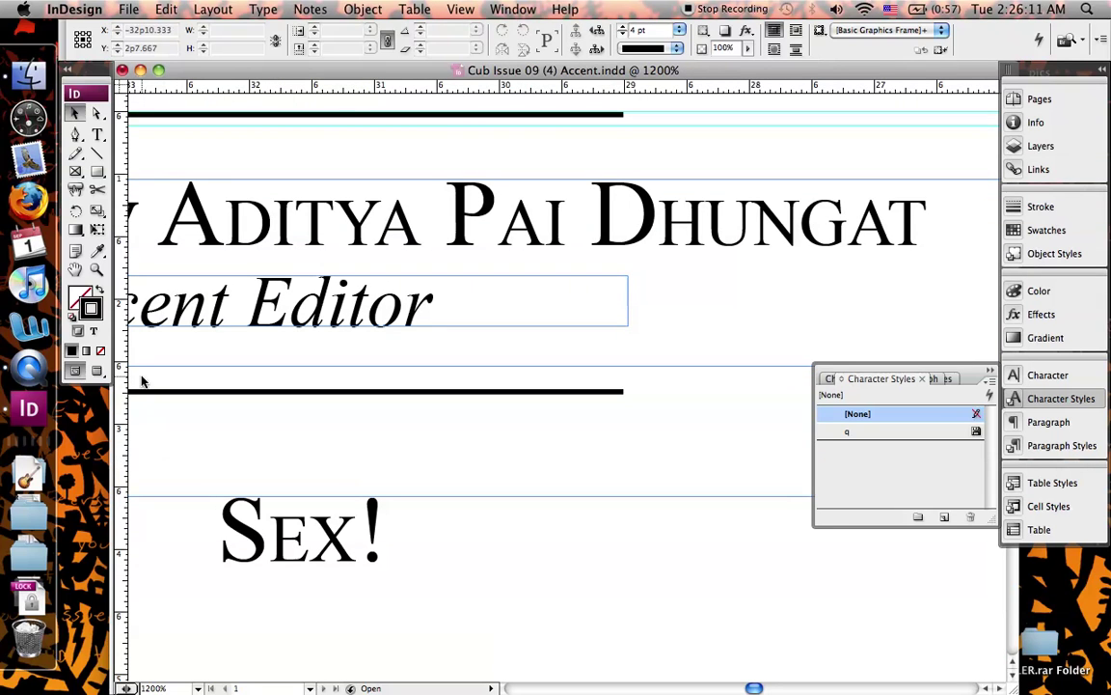
pyautogui.scroll(10, 161, 422)
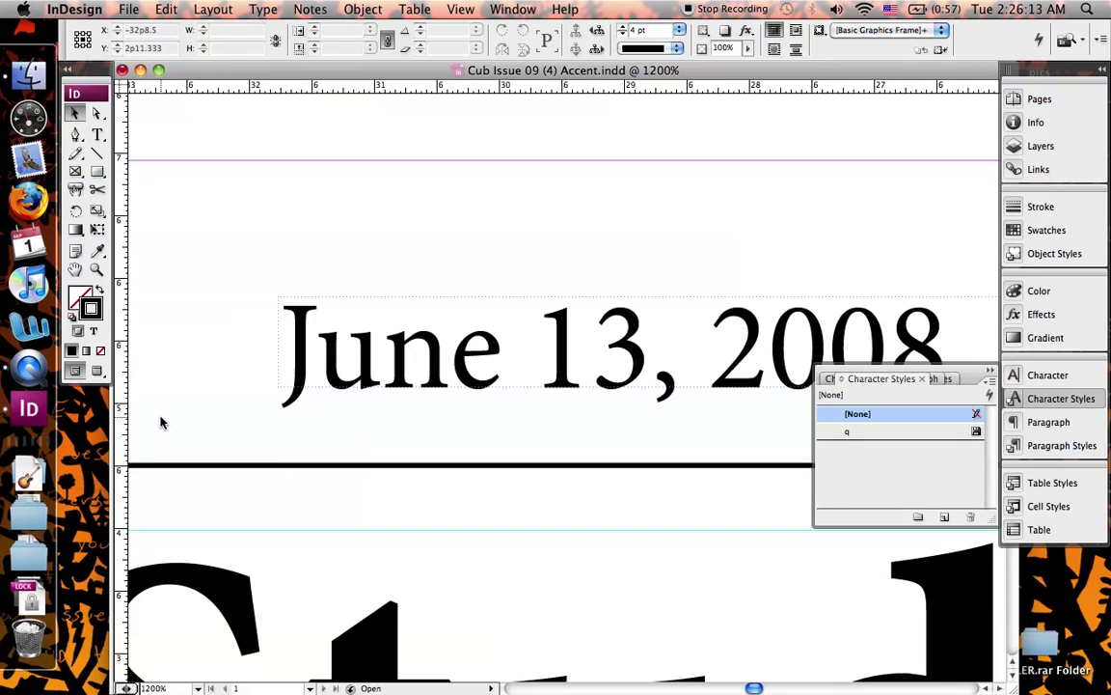
pyautogui.hscroll(-3, 161, 421)
pyautogui.scroll(-2, 161, 421)
pyautogui.scroll(10, 161, 421)
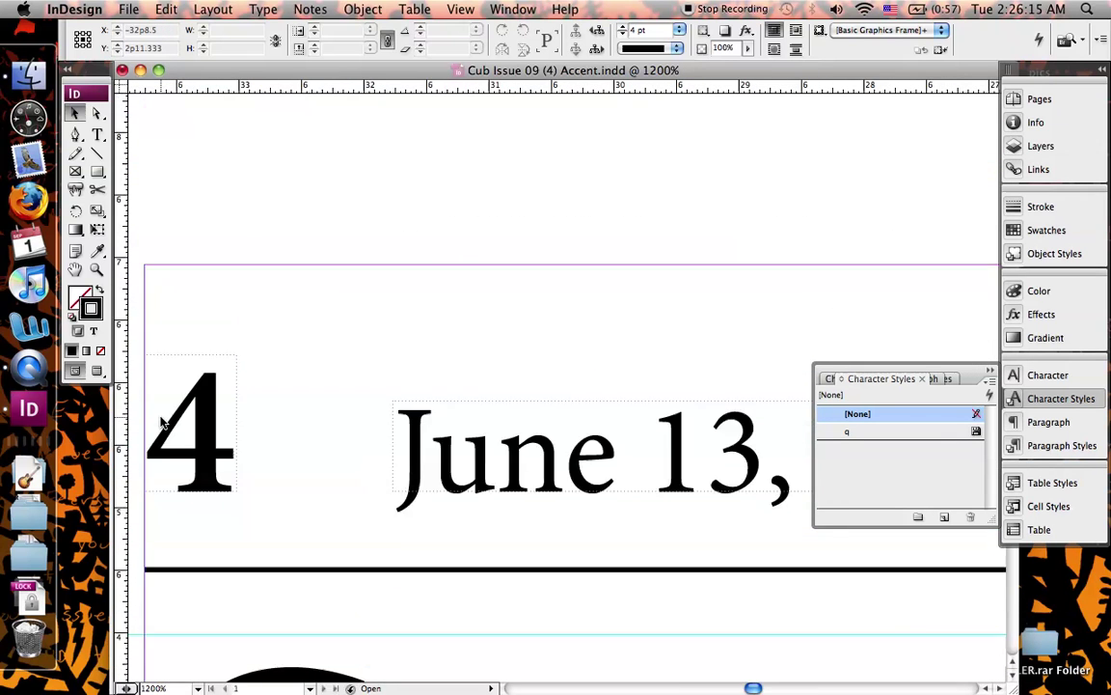
pyautogui.scroll(2, 161, 422)
pyautogui.scroll(-8, 161, 422)
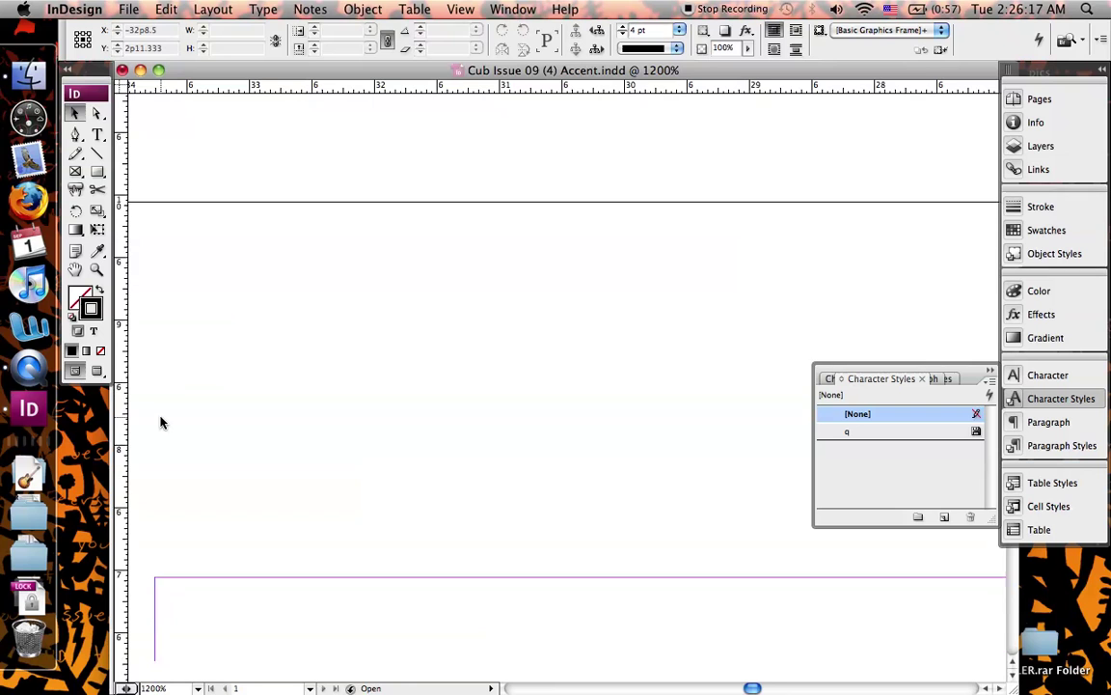
pyautogui.scroll(-8, 161, 422)
pyautogui.hscroll(-2, 162, 421)
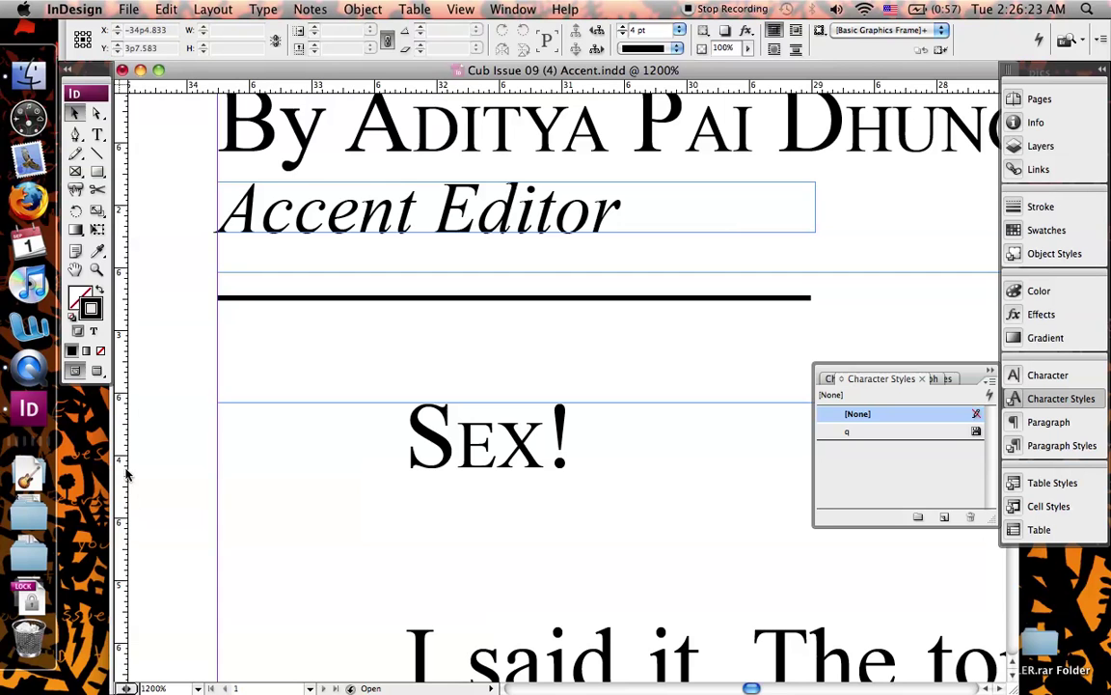
# Step: Compare the spacing from the ruler's zero to the byline's upper rule and text, selecting the guide above the rule and the byline group
pyautogui.scroll(3, 147, 241)
pyautogui.scroll(4, 147, 240)
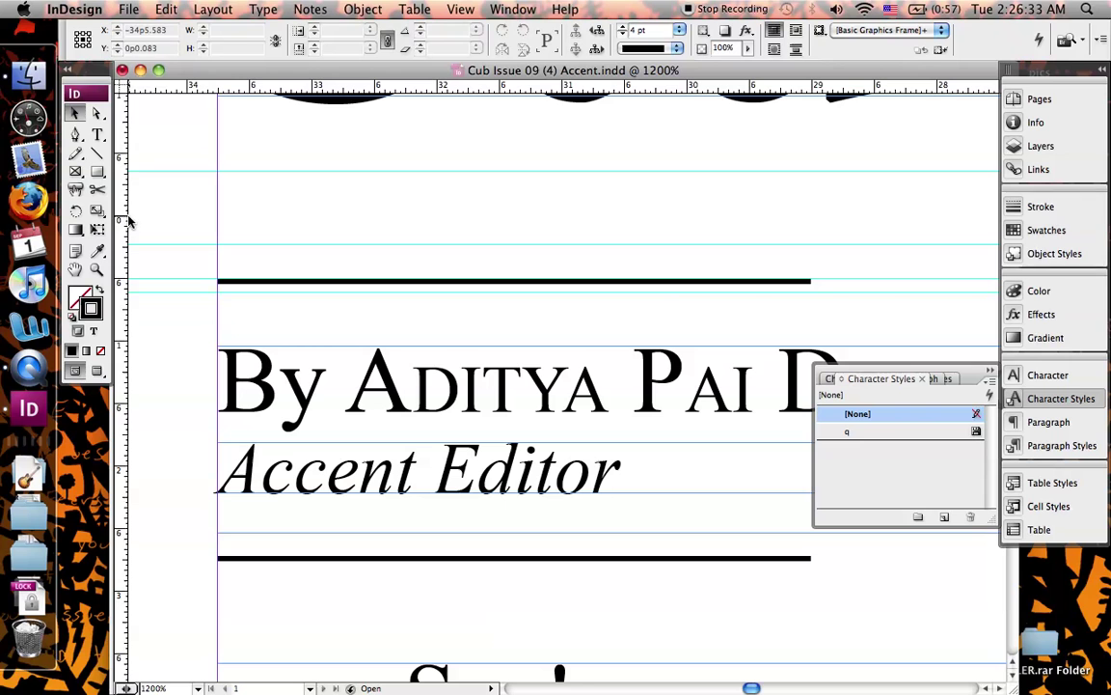
pyautogui.press('super+equal')
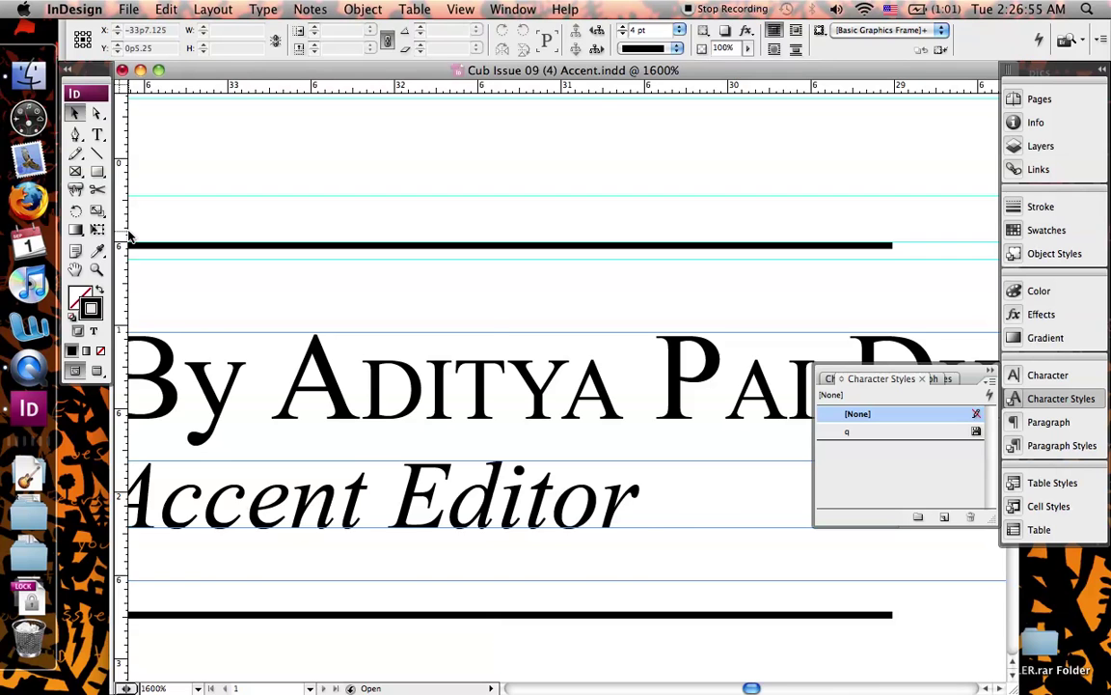
pyautogui.press('super+equal')
pyautogui.scroll(3, 130, 236)
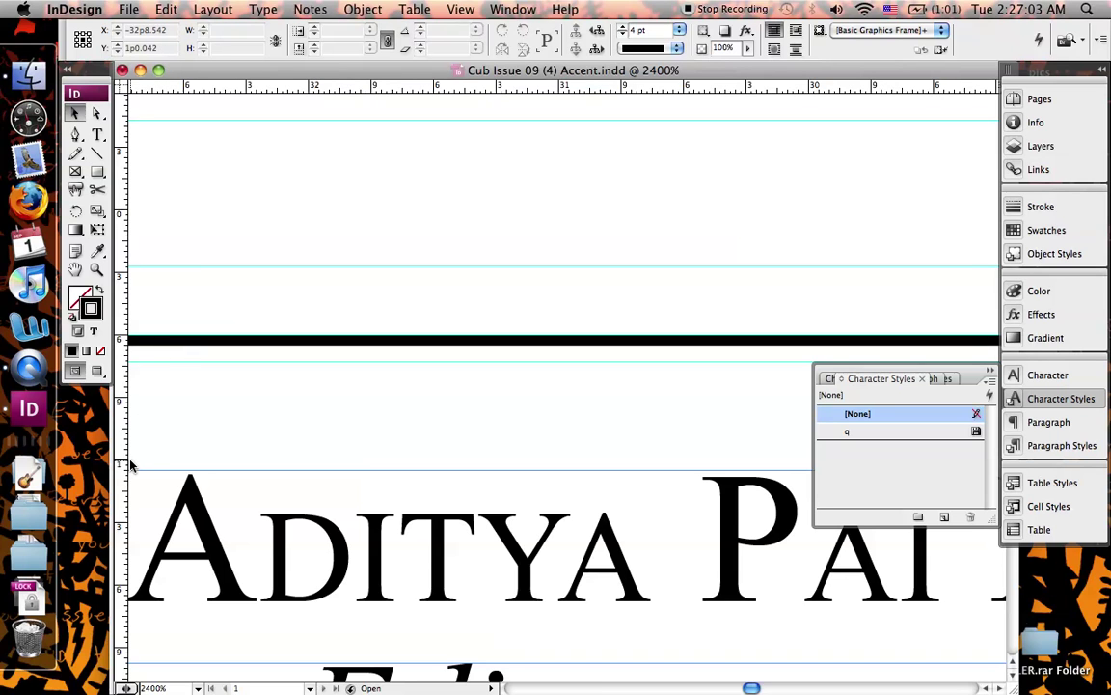
pyautogui.moveTo(149, 465); pyautogui.dragTo(243, 273)
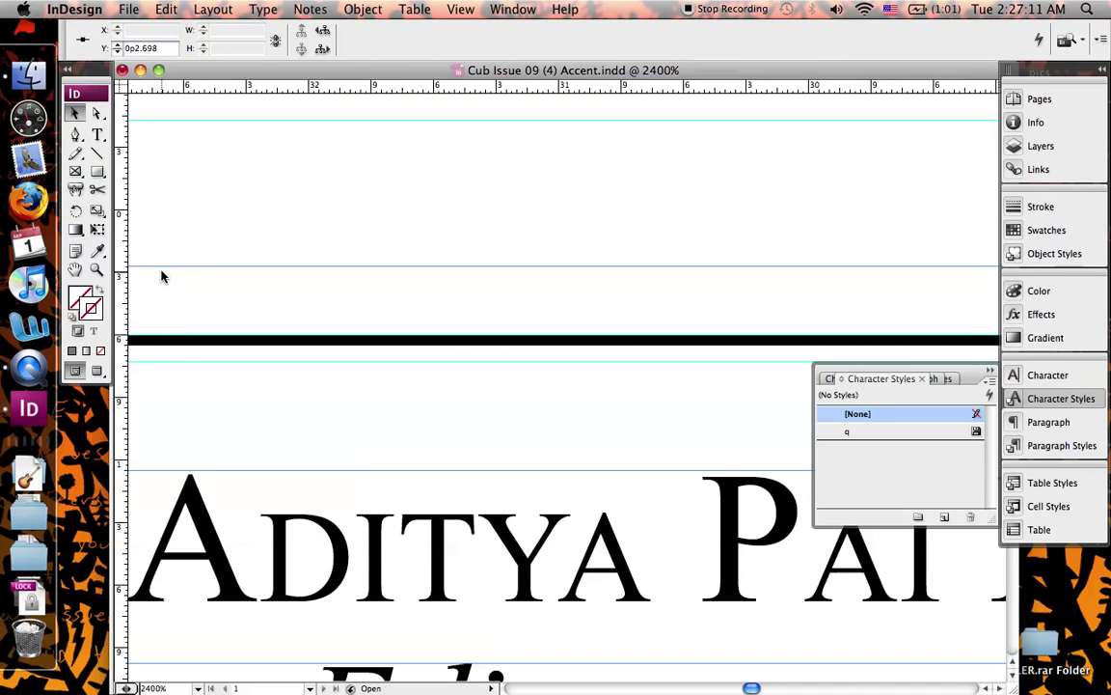
pyautogui.moveTo(178, 218); pyautogui.dragTo(182, 335)
pyautogui.moveTo(200, 222); pyautogui.dragTo(201, 390)
pyautogui.moveTo(197, 225); pyautogui.dragTo(201, 444)
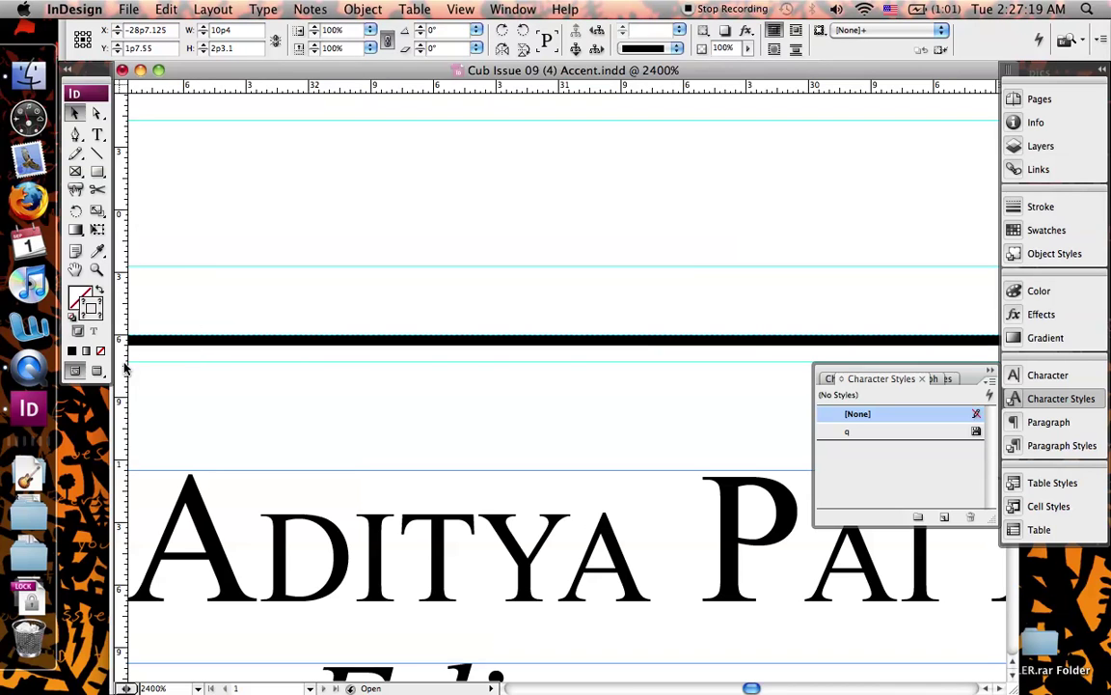